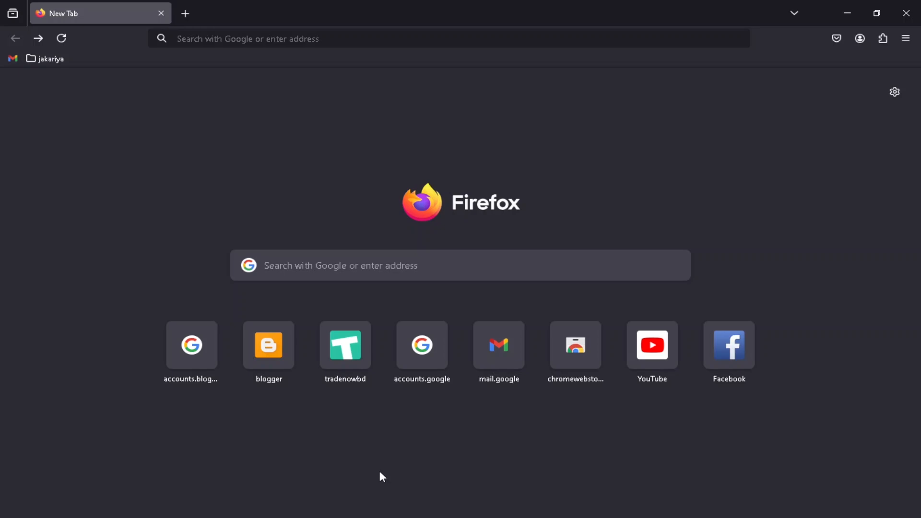
Open the Blogger dashboard from the browser's saved site shortcuts
left_click(271, 345)
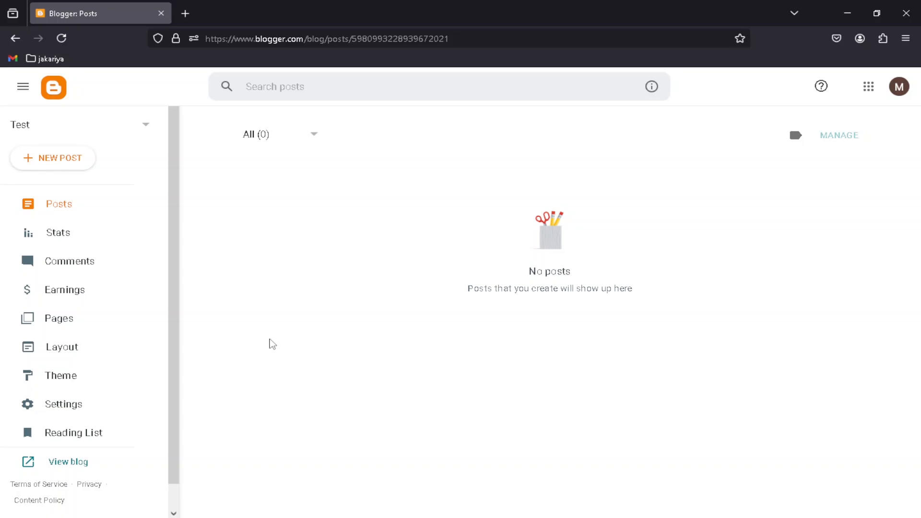
left_click(146, 126)
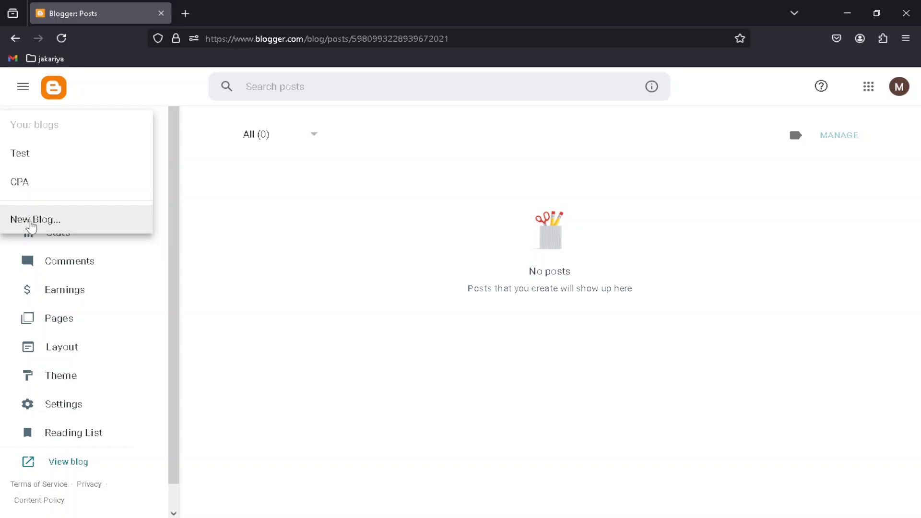
left_click(57, 223)
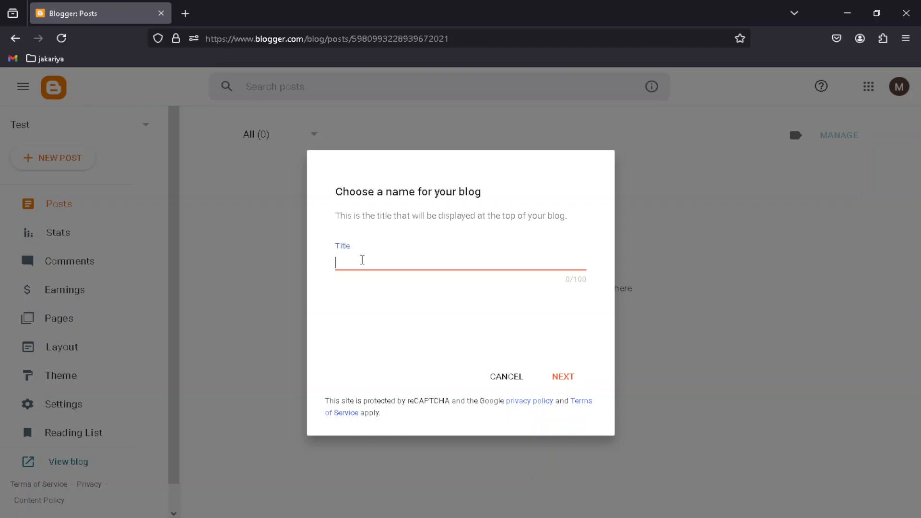
type("uwyuf")
left_click(562, 376)
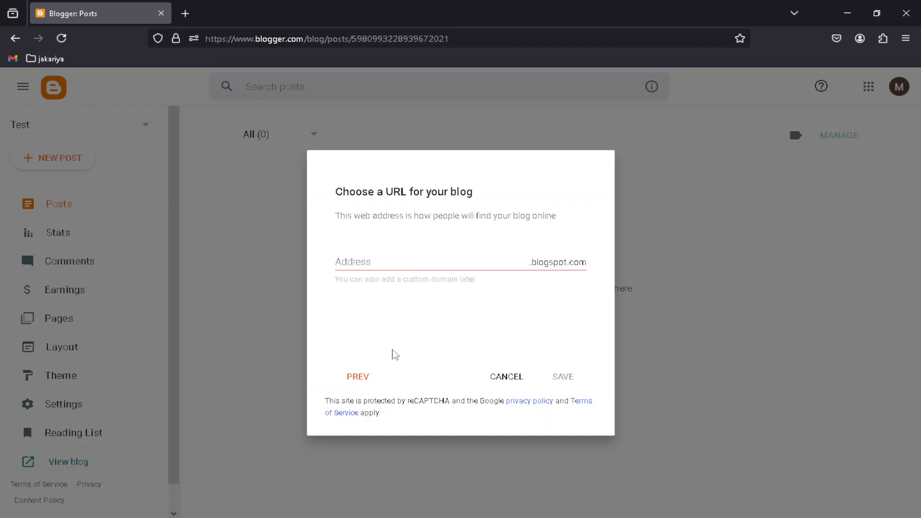
left_click(509, 380)
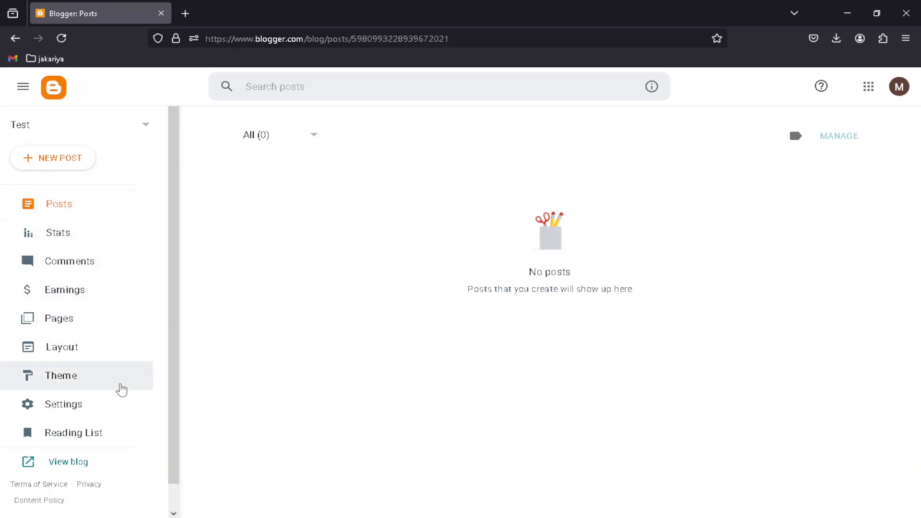
Open the Test blog's theme settings and start restoring a theme from a file on the computer
left_click(67, 386)
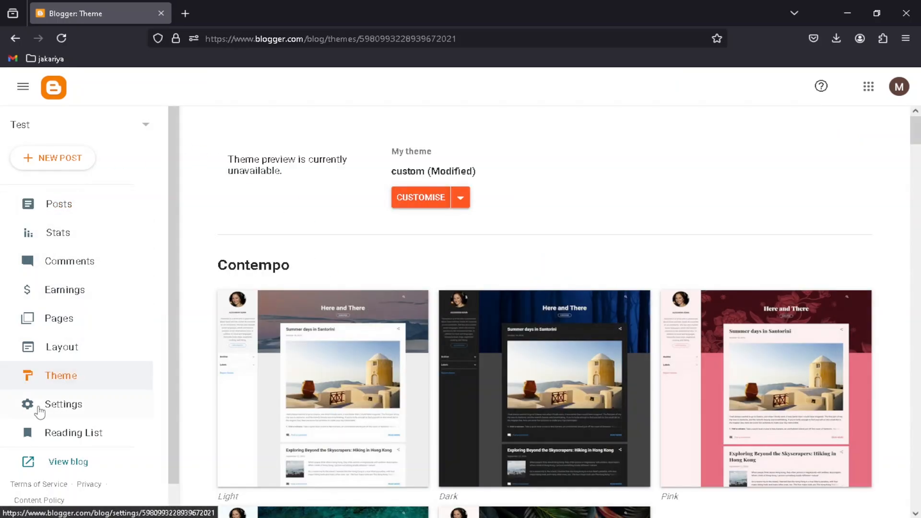
left_click(460, 202)
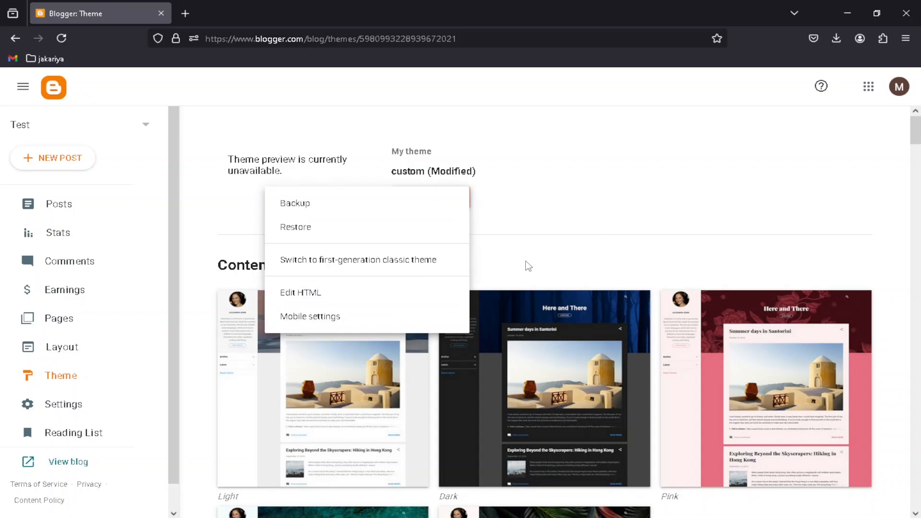
left_click(313, 234)
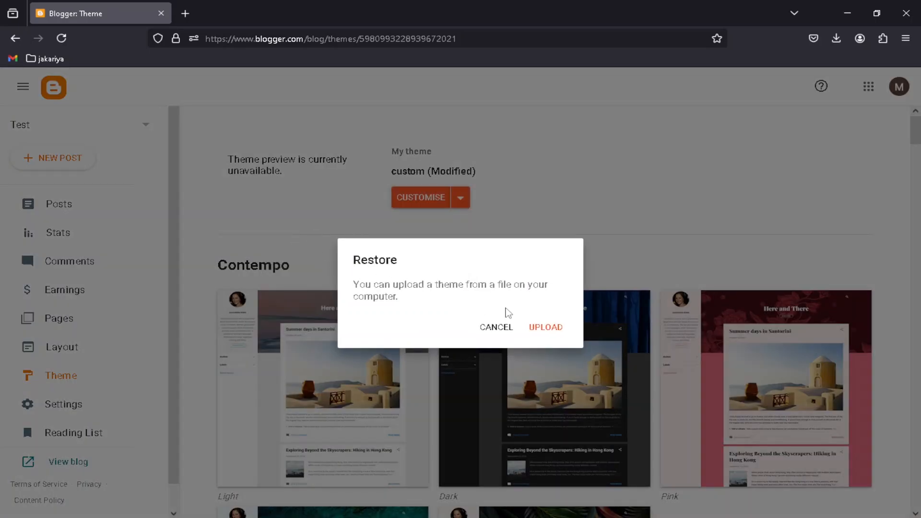
left_click(546, 328)
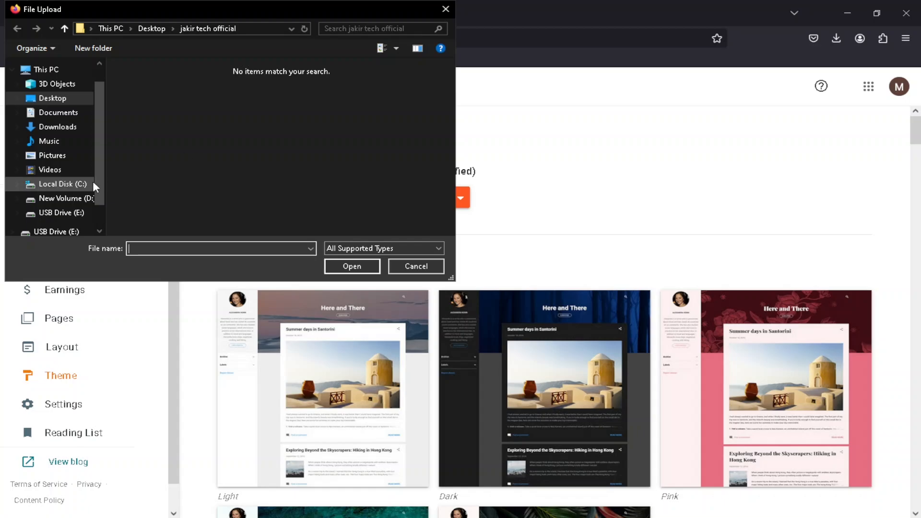
Upload the Need Mag Free Version theme file from the windows folder on USB Drive (E:)
scroll(91, 183, "down", 1)
left_click(63, 170)
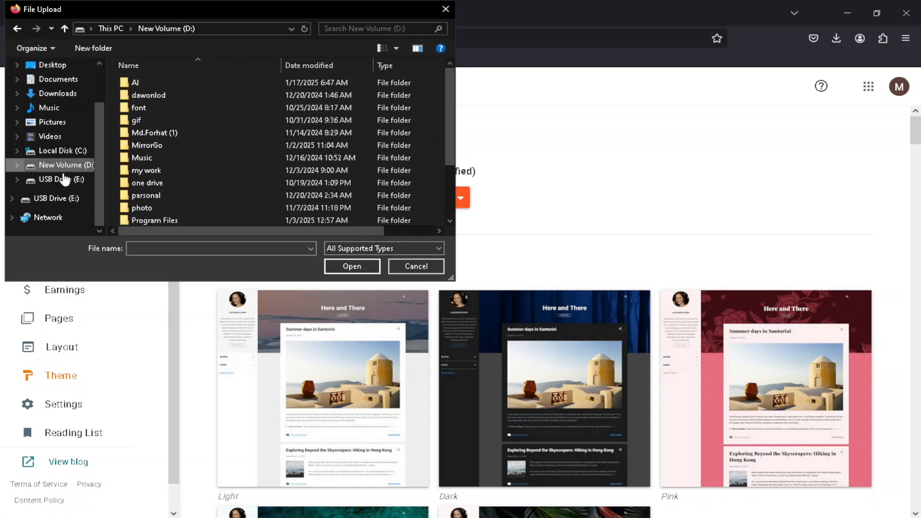
left_click(43, 179)
scroll(173, 182, "down", 1)
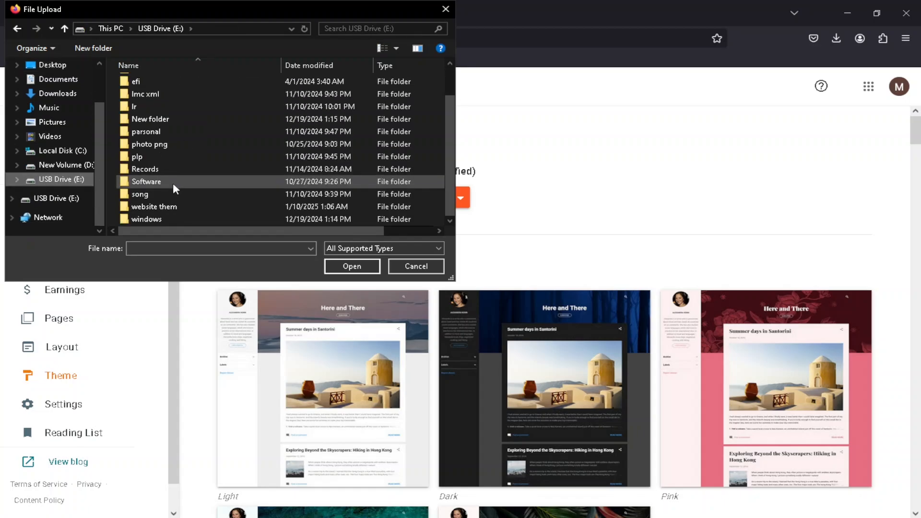
double_click(155, 221)
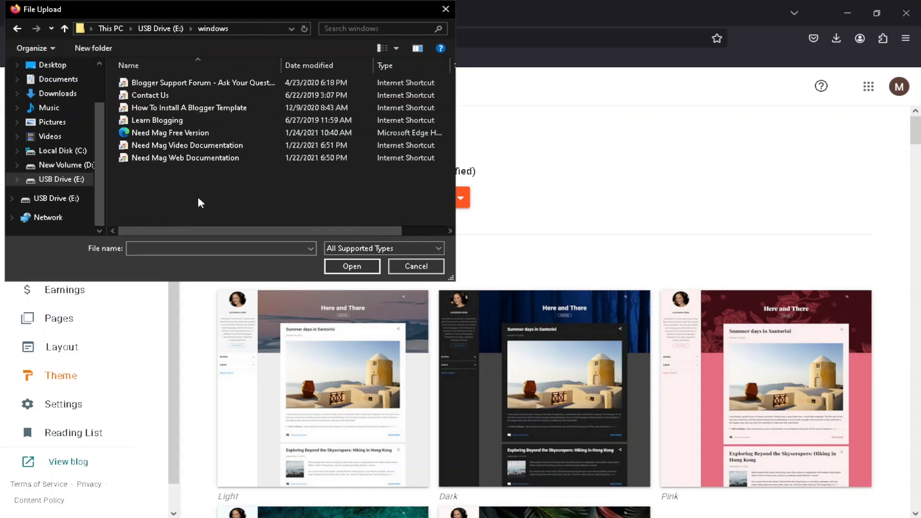
left_click(187, 132)
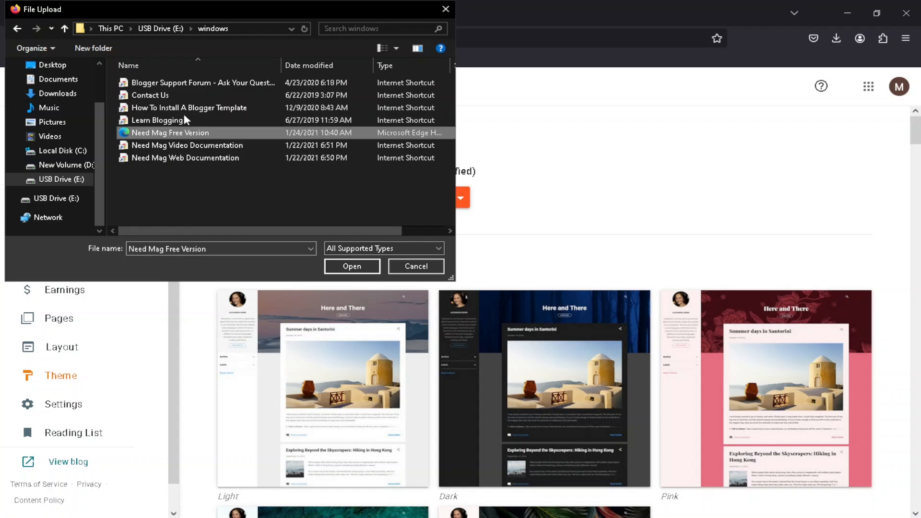
left_click(335, 265)
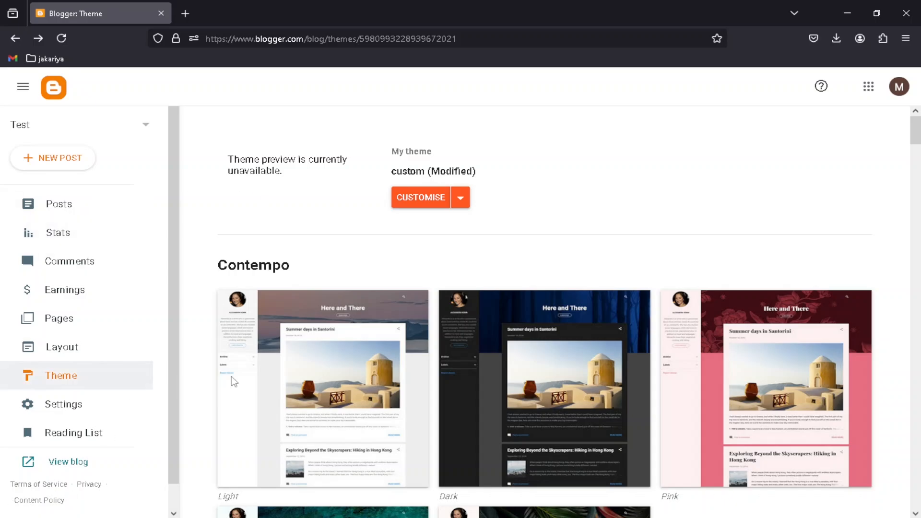
View the live blog and look over the whole page with the restored theme
left_click(51, 467)
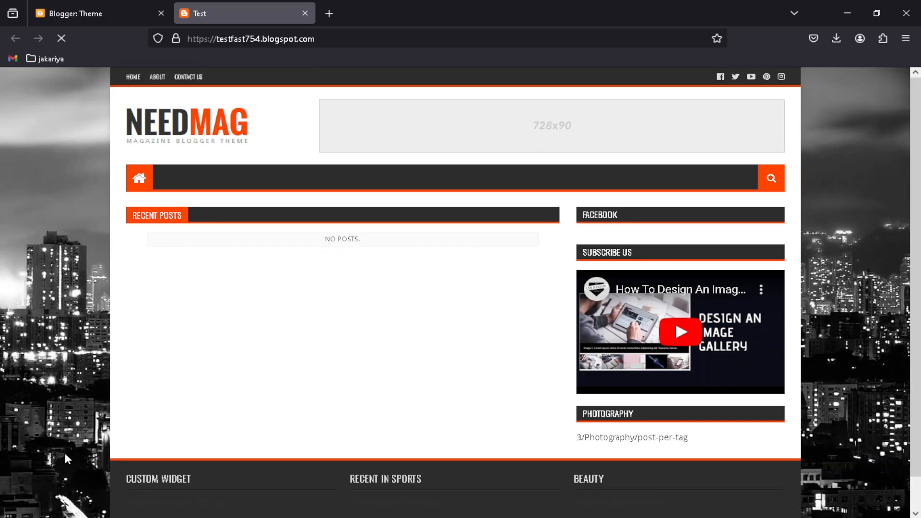
scroll(280, 402, "down", 3)
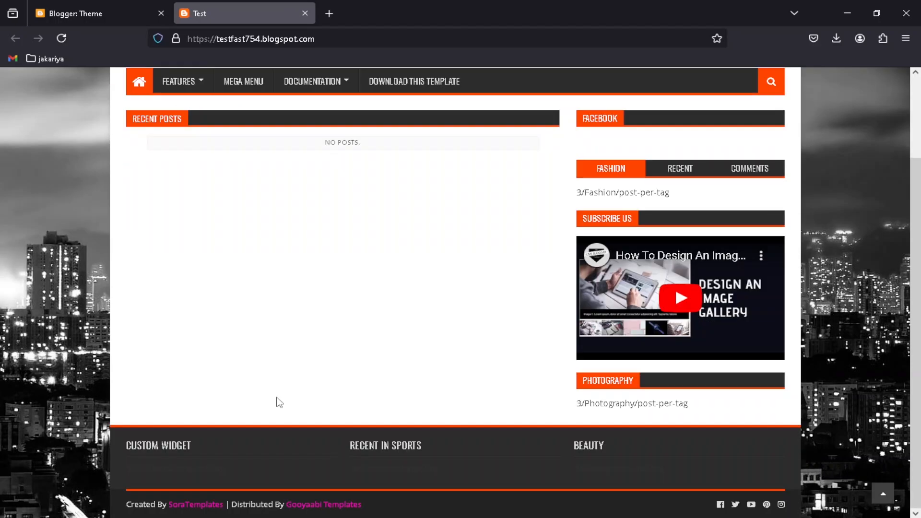
scroll(280, 402, "up", 3)
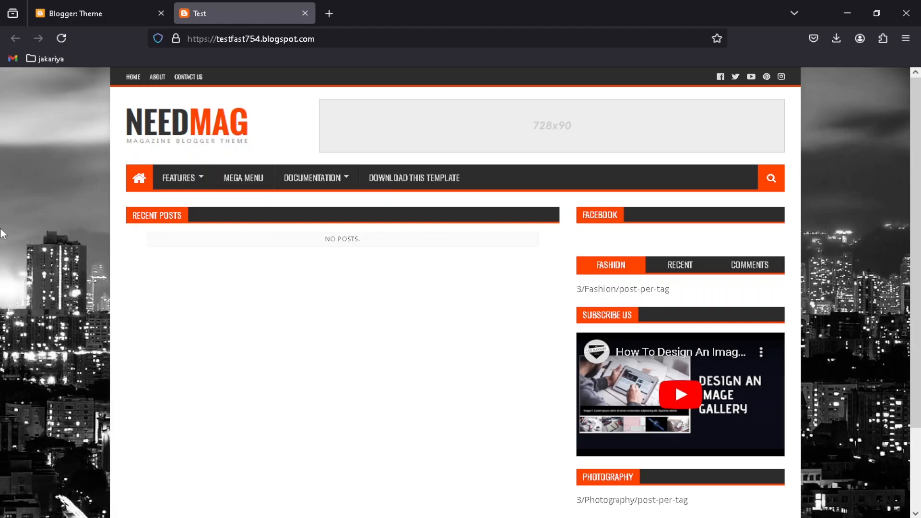
Return to the Blogger dashboard, open the blog's layout and review its gadget sections
left_click(56, 11)
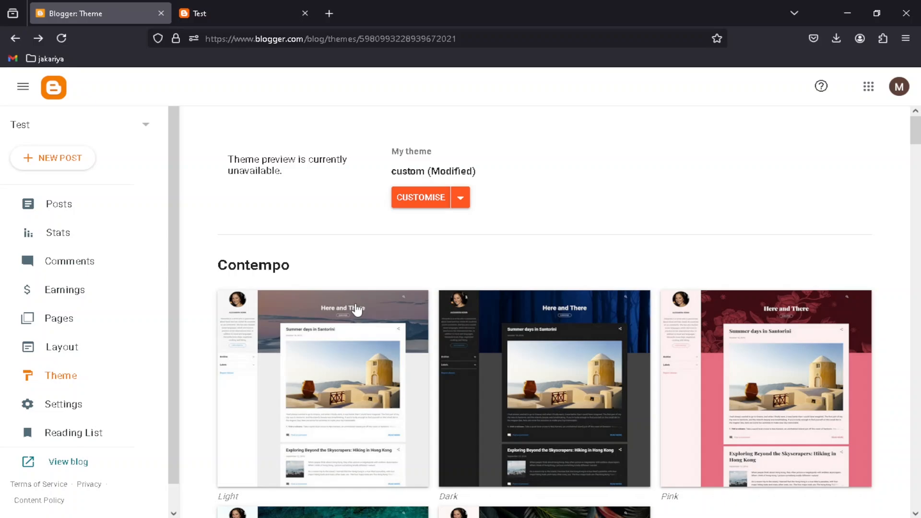
left_click(61, 357)
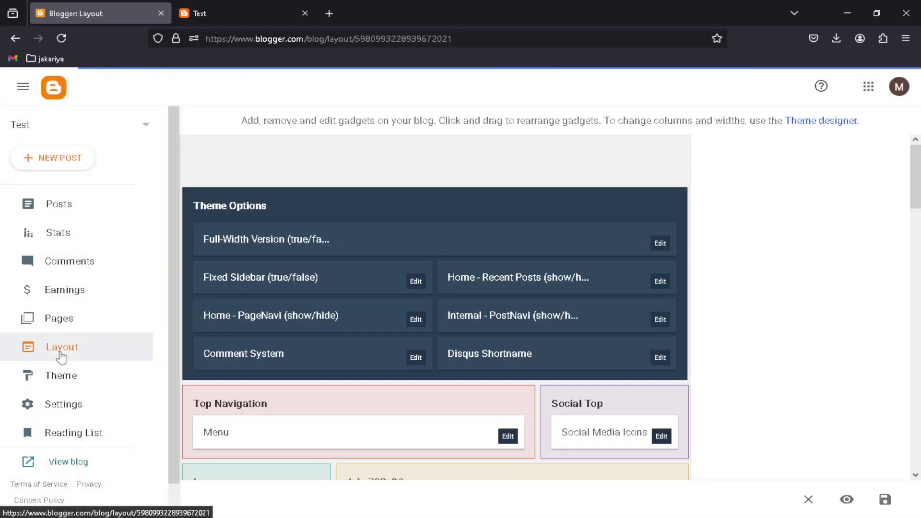
scroll(522, 321, "down", 3)
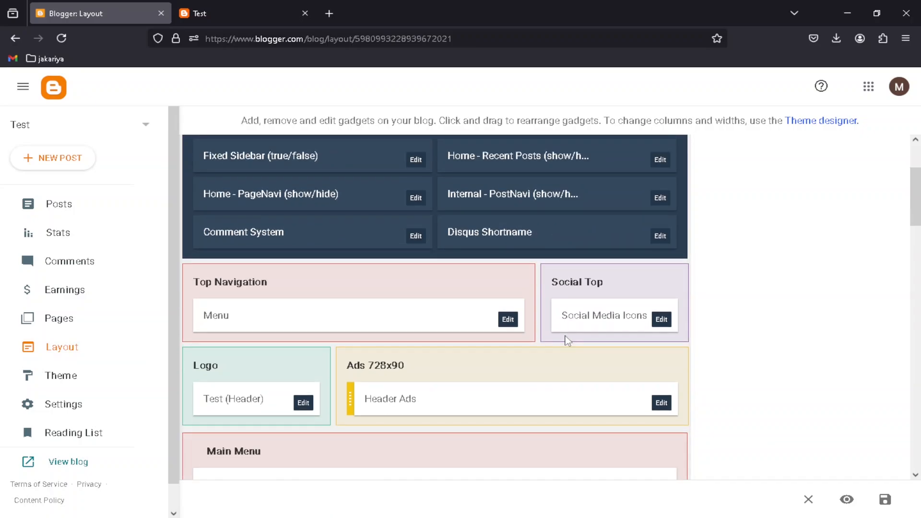
scroll(568, 340, "down", 6)
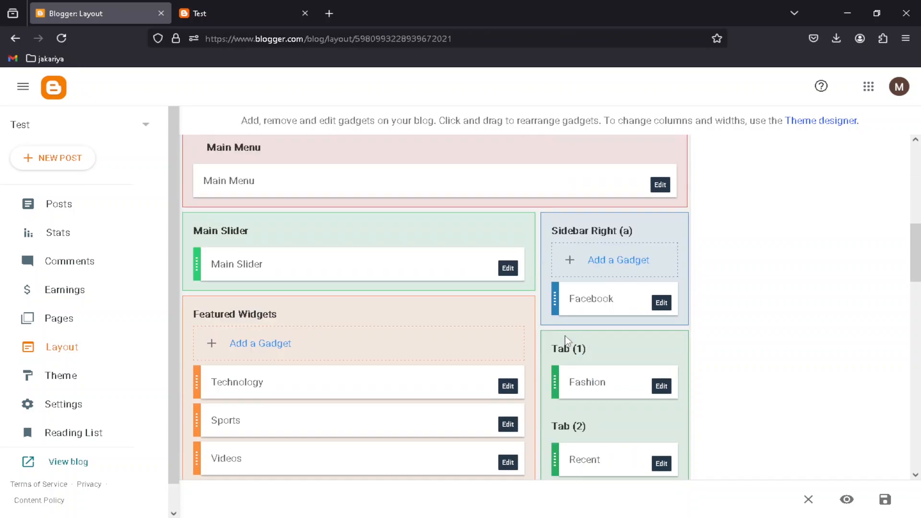
scroll(568, 341, "down", 3)
scroll(568, 343, "up", 11)
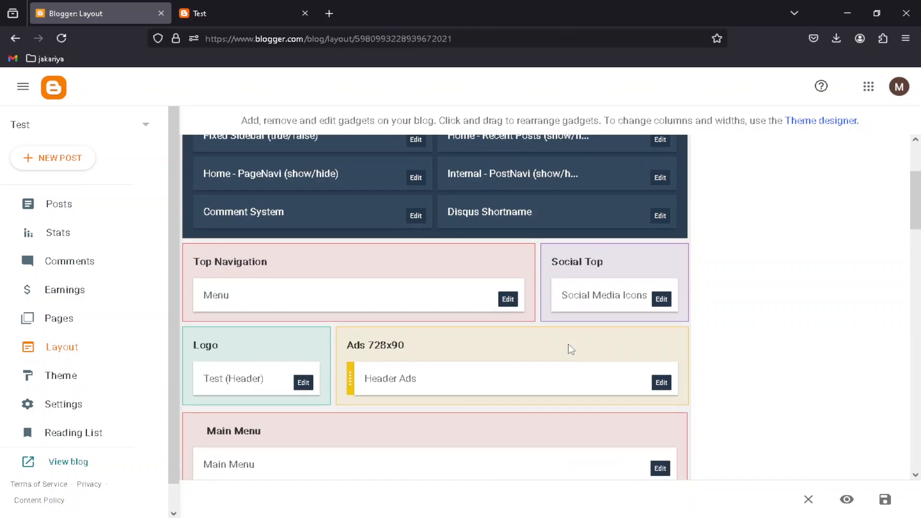
Examine the link list of the Top Navigation Menu gadget without saving, and compare it with the live blog's header
scroll(465, 376, "down", 2)
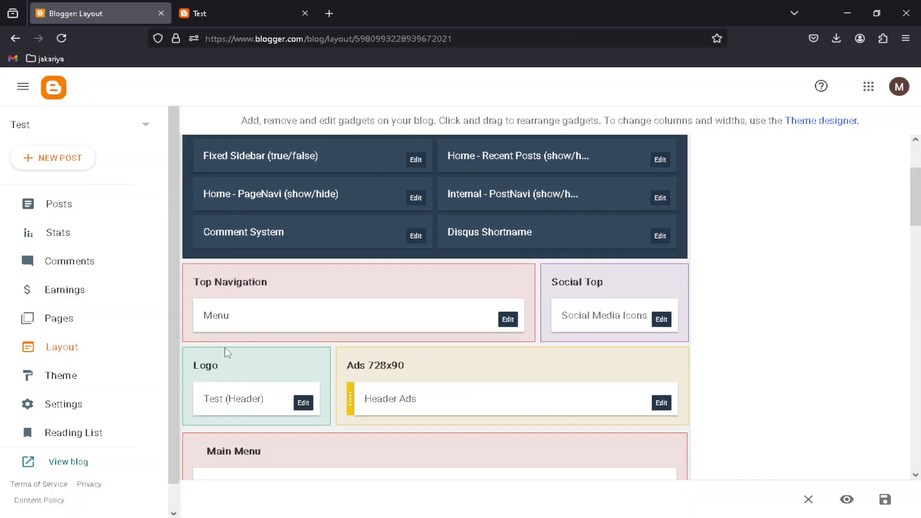
left_click(508, 321)
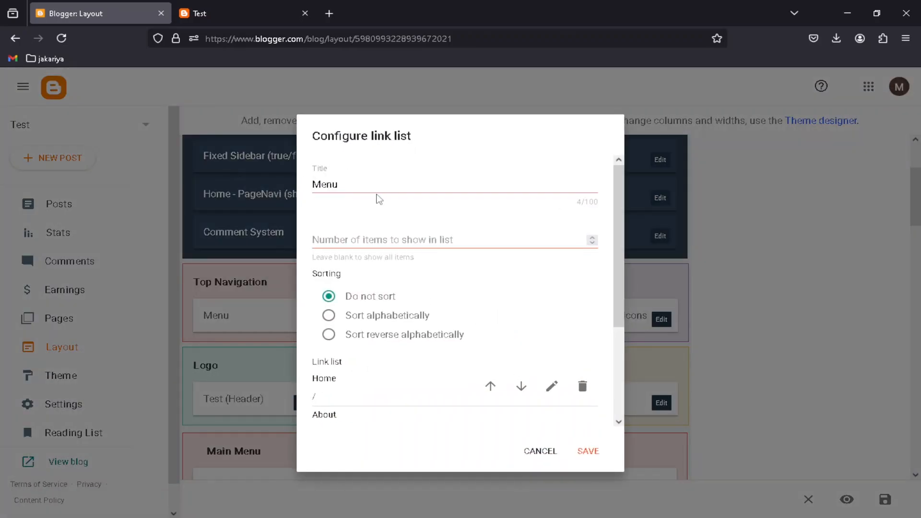
scroll(379, 199, "down", 3)
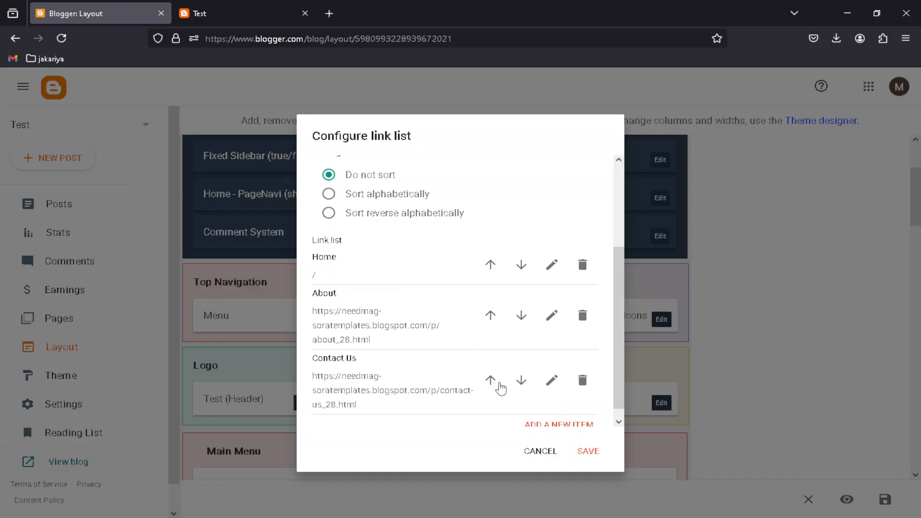
left_click(538, 454)
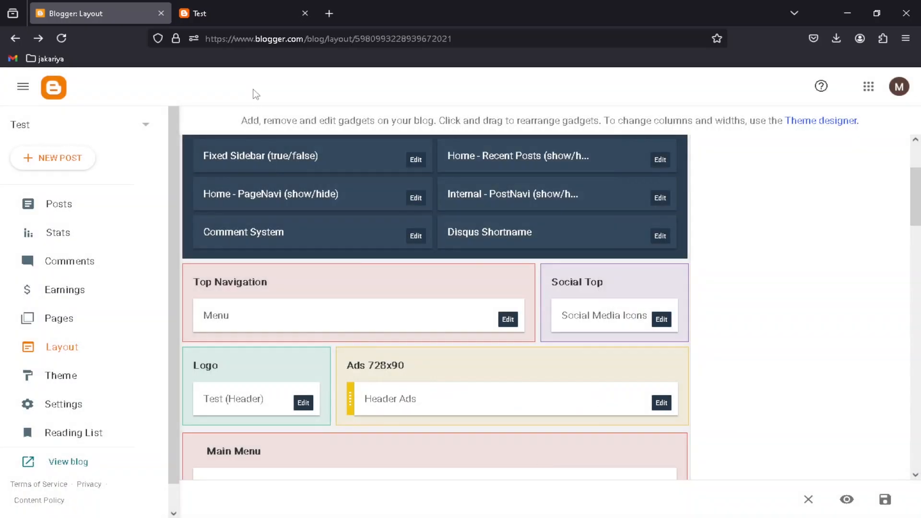
left_click(230, 15)
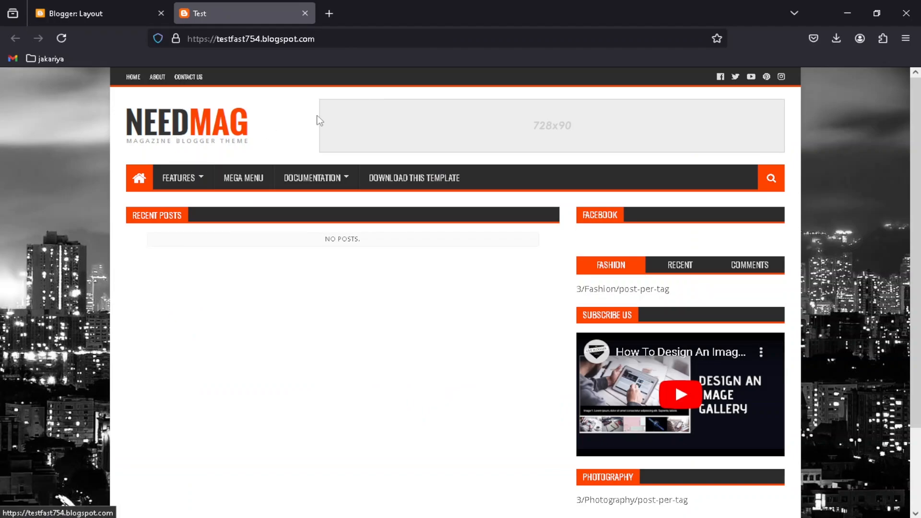
left_click(98, 15)
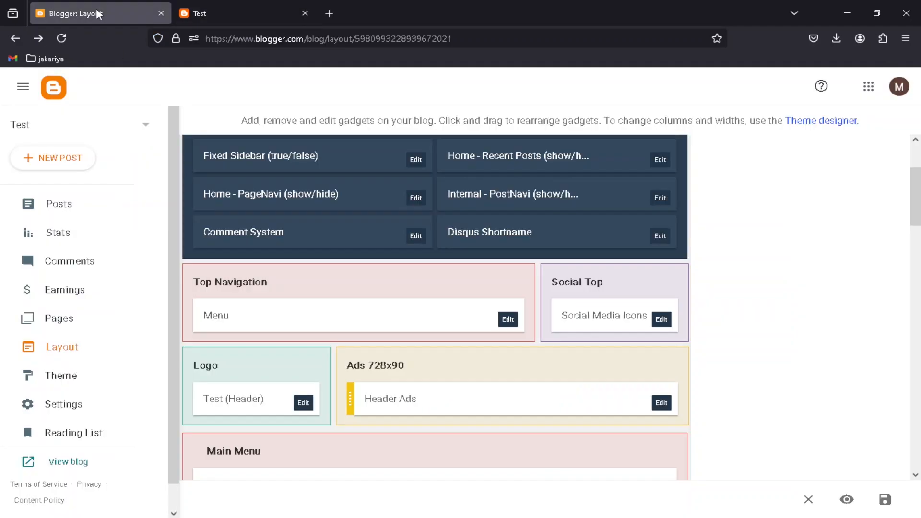
Edit the Logo section's header gadget and set its image source to Upload image from computer
scroll(377, 357, "down", 2)
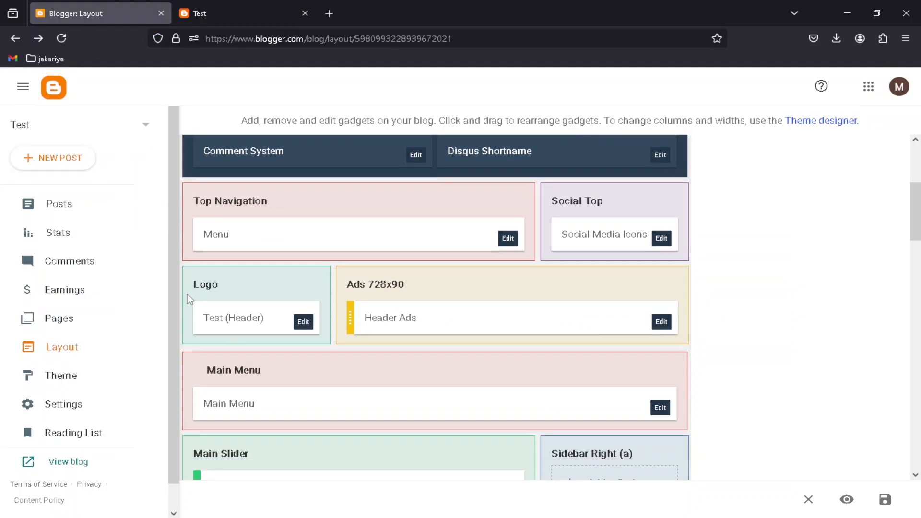
left_click(304, 323)
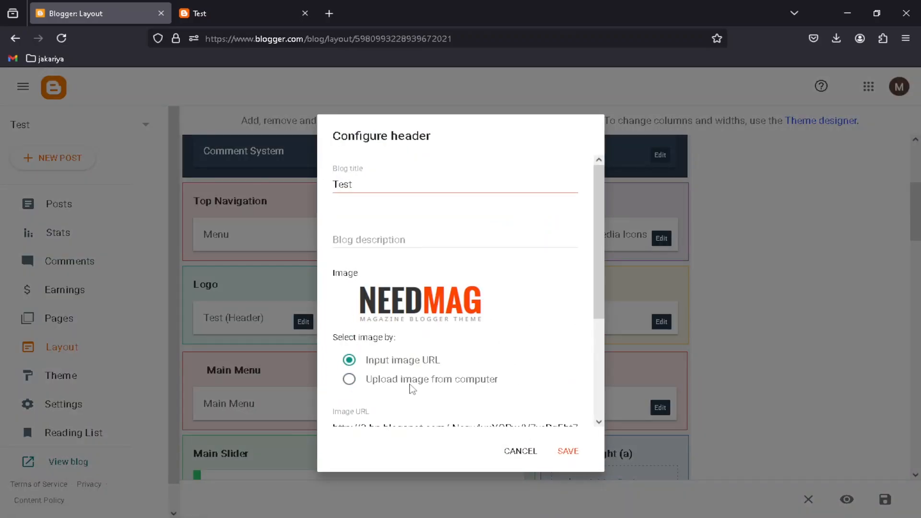
left_click(347, 384)
scroll(403, 395, "down", 3)
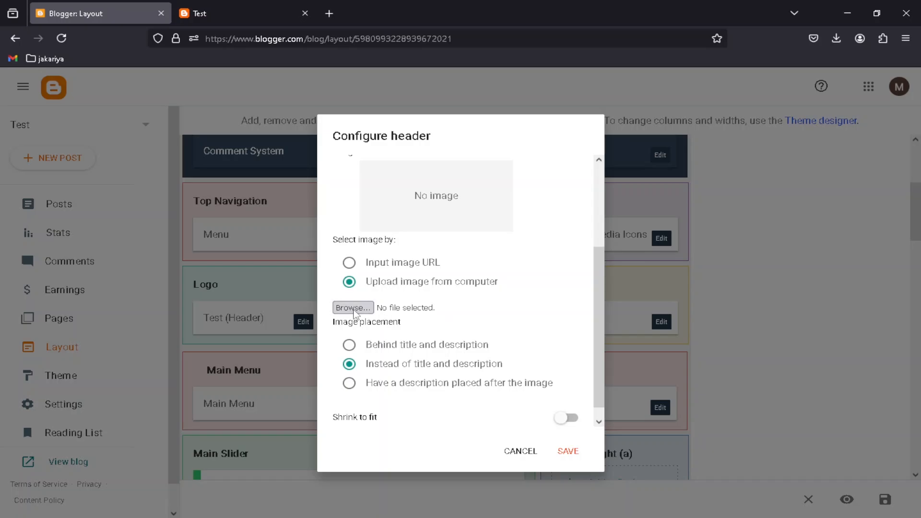
Upload THRIVE.png from the Desktop folder "jakir tech official" as the header image
left_click(355, 309)
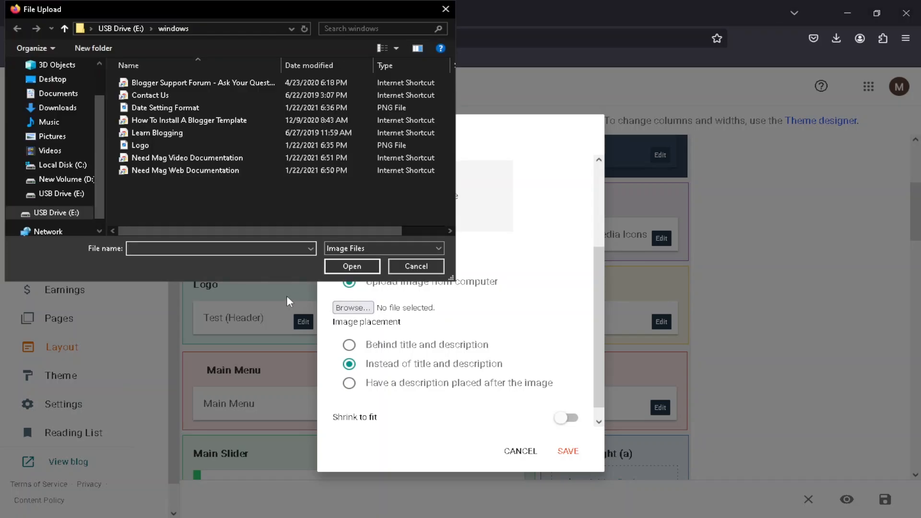
left_click(53, 79)
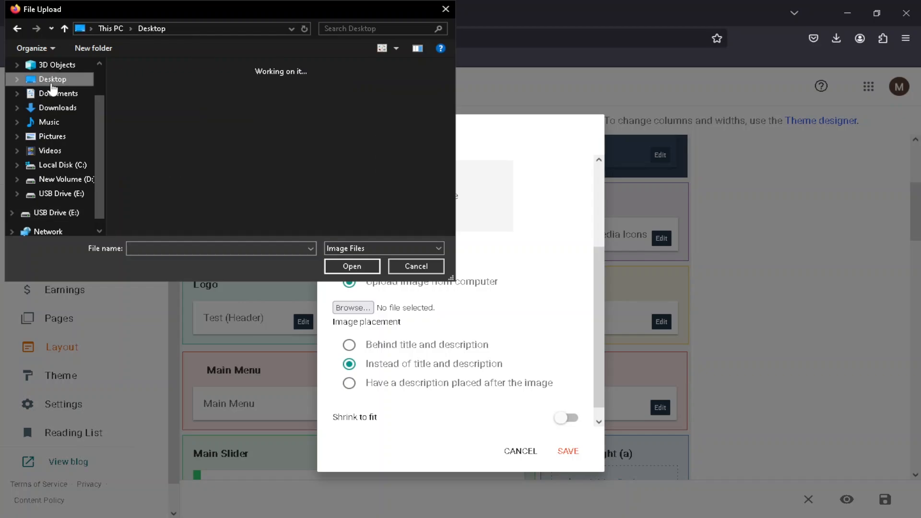
double_click(268, 117)
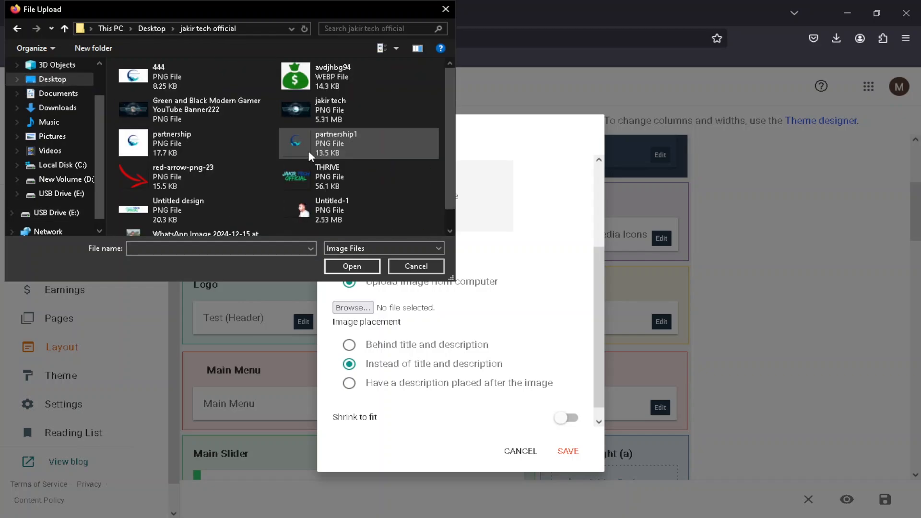
scroll(309, 152, "down", 1)
left_click(308, 154)
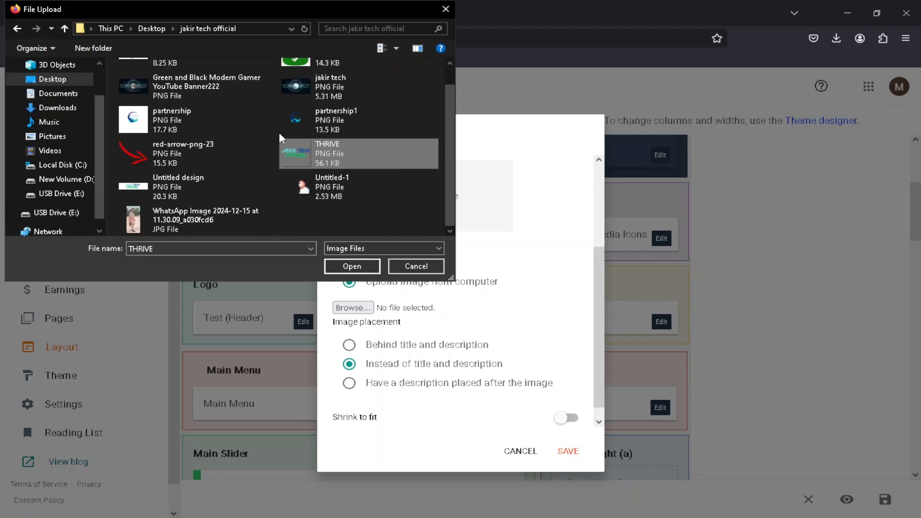
left_click(351, 266)
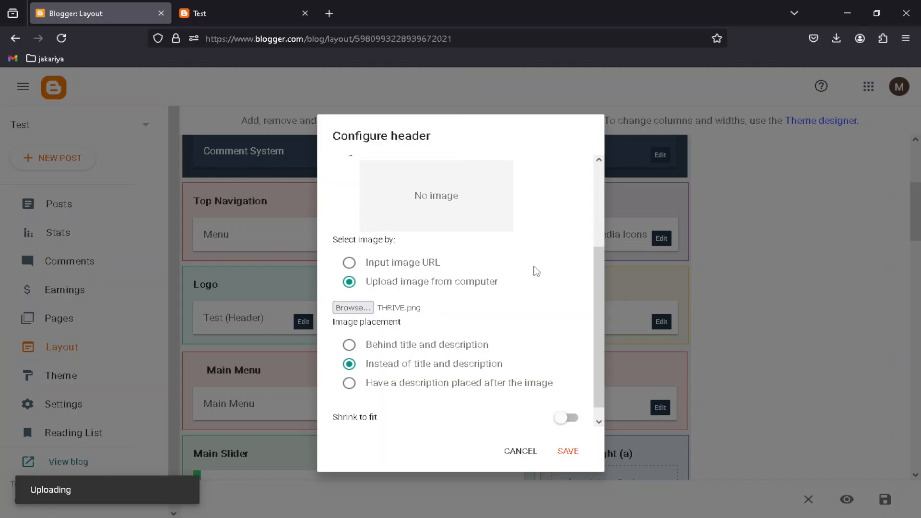
Check the uploaded image's preview, then save the header gadget and the layout
scroll(484, 259, "up", 2)
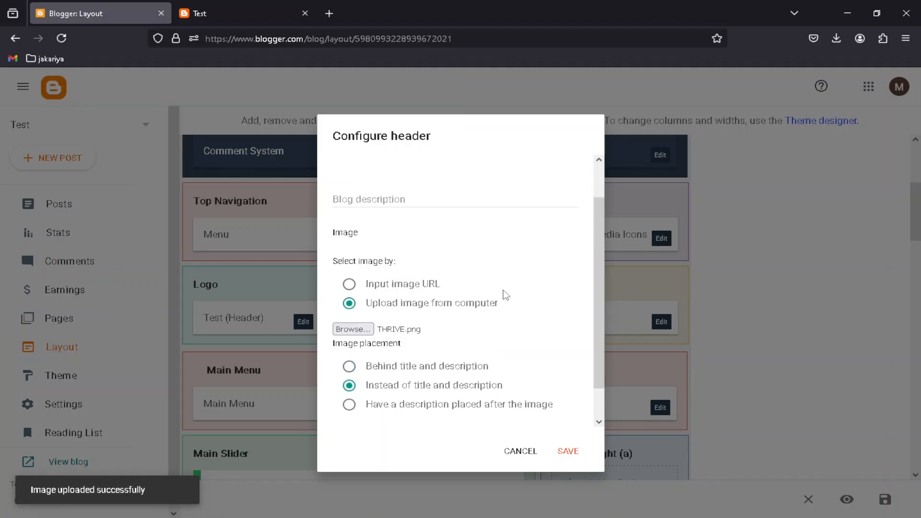
scroll(437, 354, "up", 1)
scroll(479, 376, "down", 3)
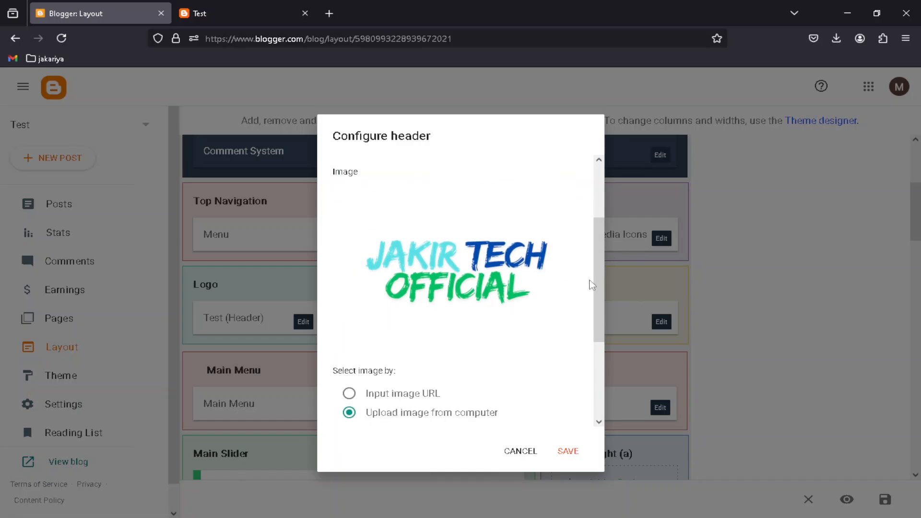
left_click(569, 456)
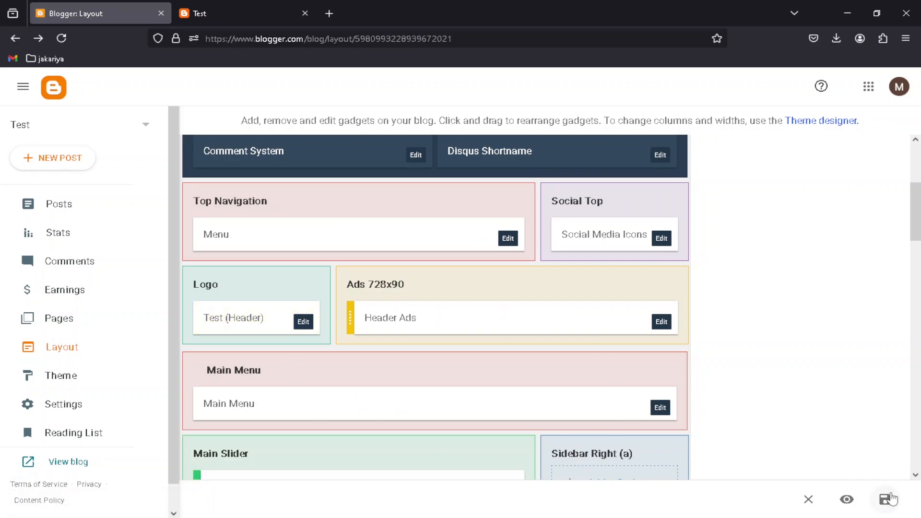
left_click(885, 500)
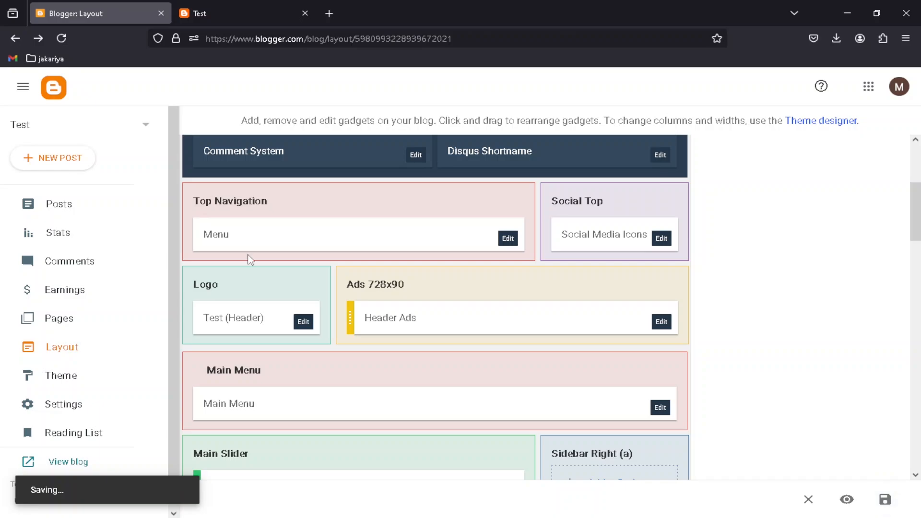
Reload the live blog and examine the new header logo and the Features menu's dropdown entries
left_click(236, 6)
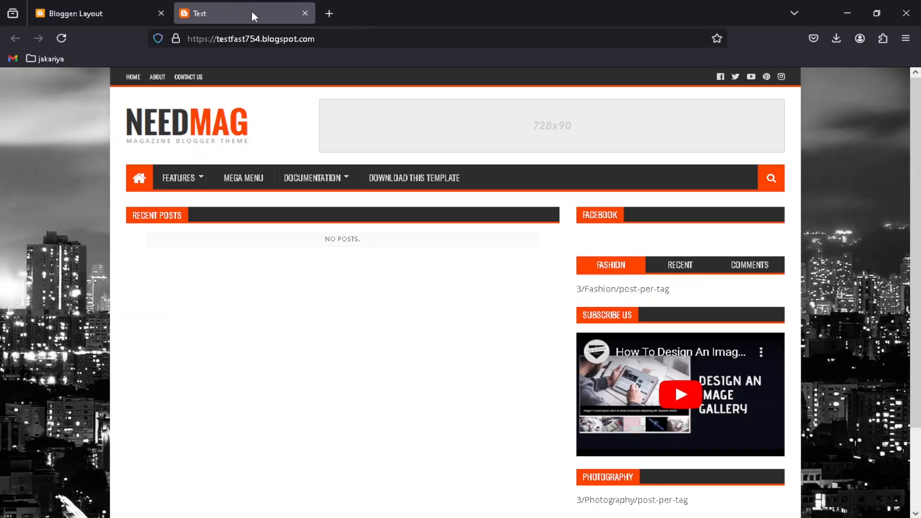
left_click(64, 37)
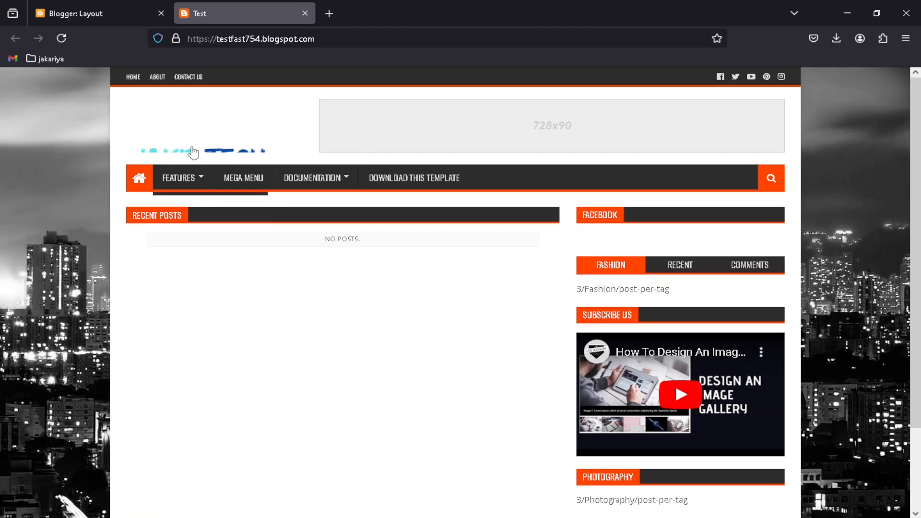
scroll(197, 163, "down", 2)
scroll(220, 174, "up", 2)
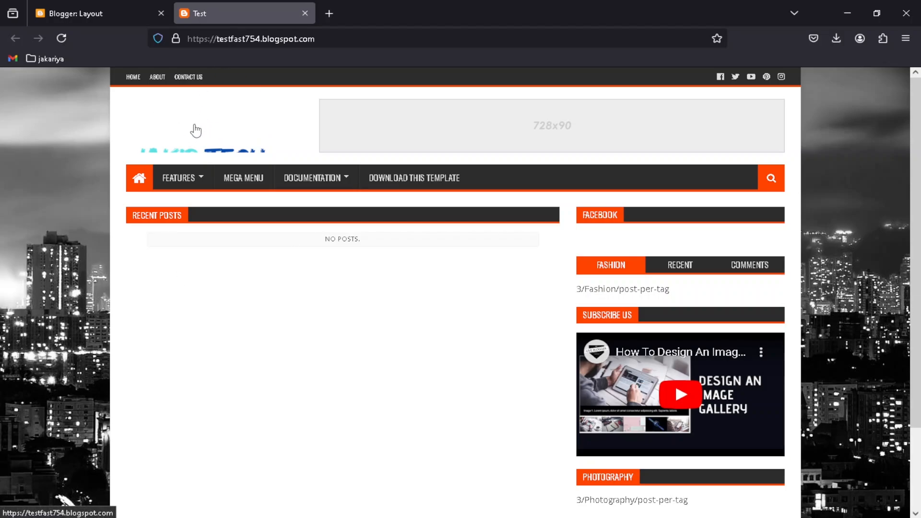
scroll(196, 130, "down", 1)
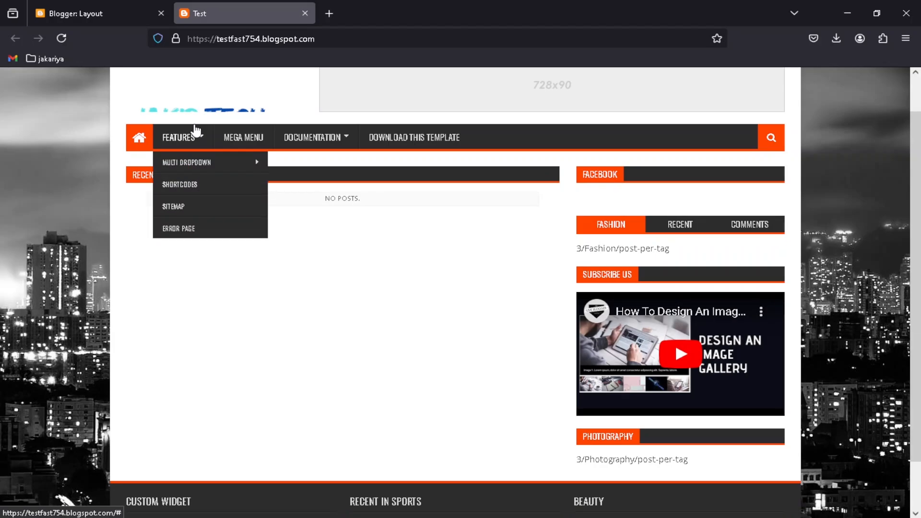
scroll(195, 130, "up", 1)
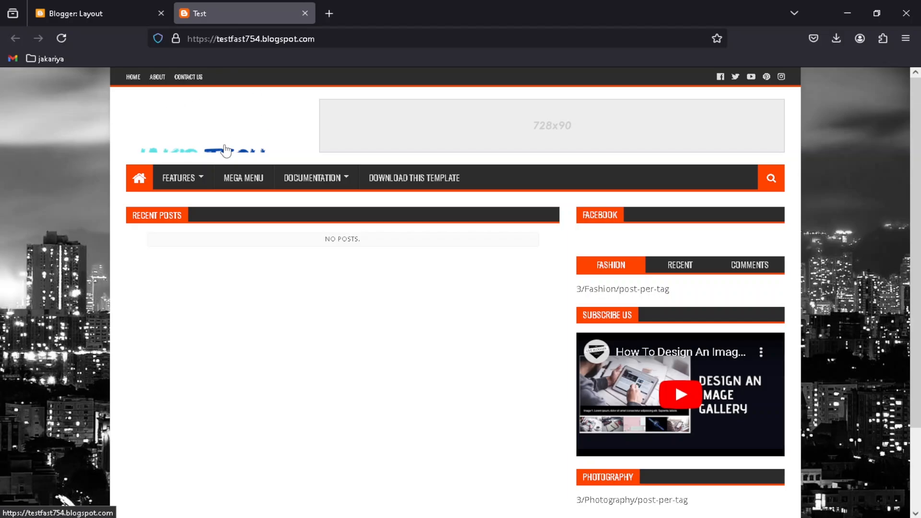
scroll(310, 187, "down", 2)
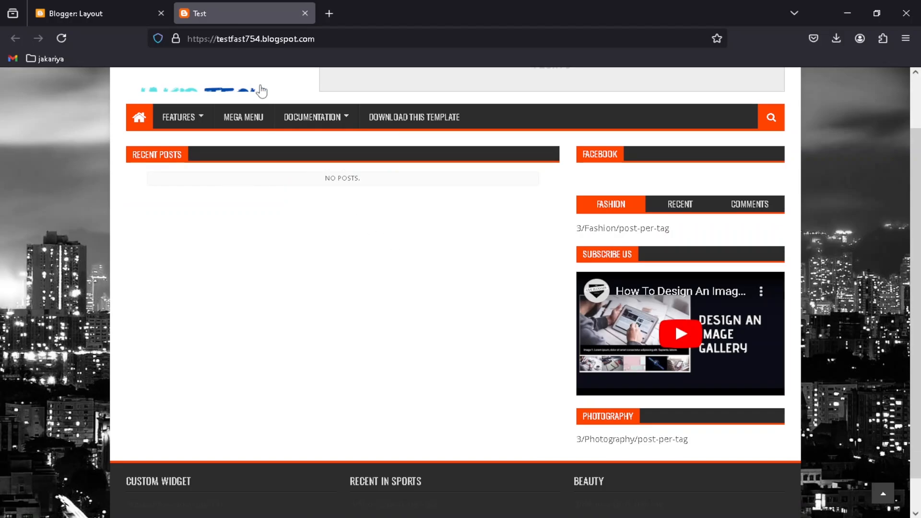
scroll(313, 247, "up", 2)
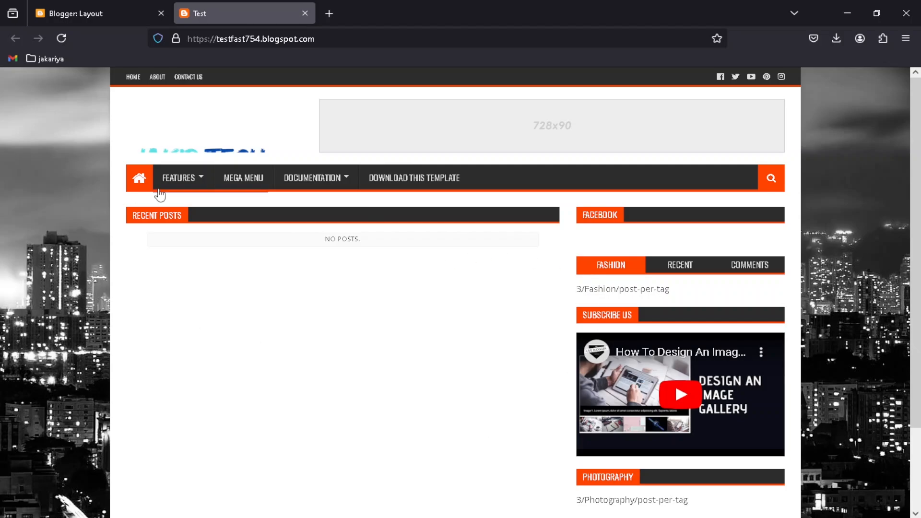
mouse_move(188, 181)
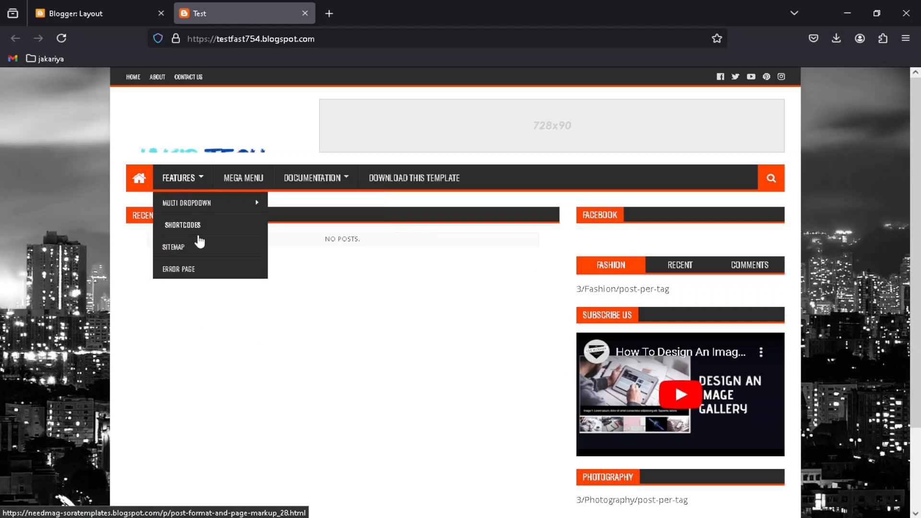
mouse_move(199, 207)
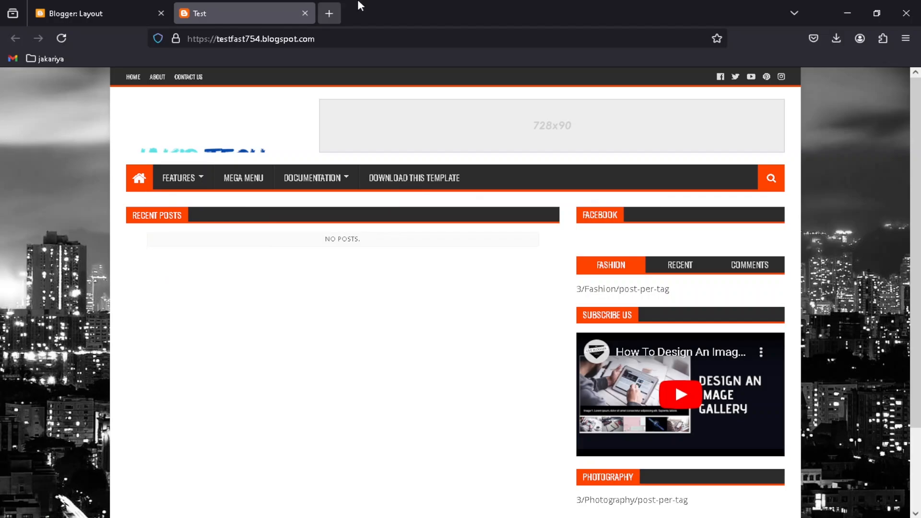
Open the Main Menu gadget in the Blogger layout and compare its link list with the live blog's menu bar
left_click(90, 6)
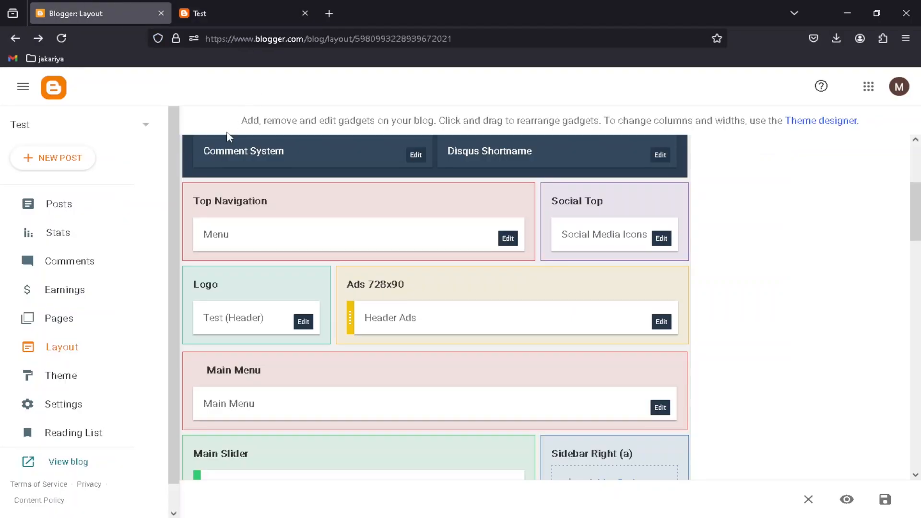
scroll(456, 270, "down", 3)
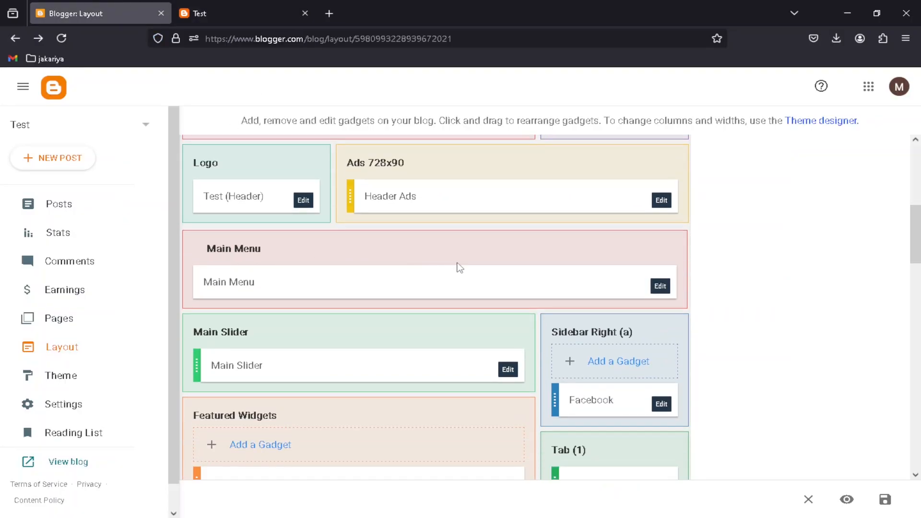
left_click(654, 288)
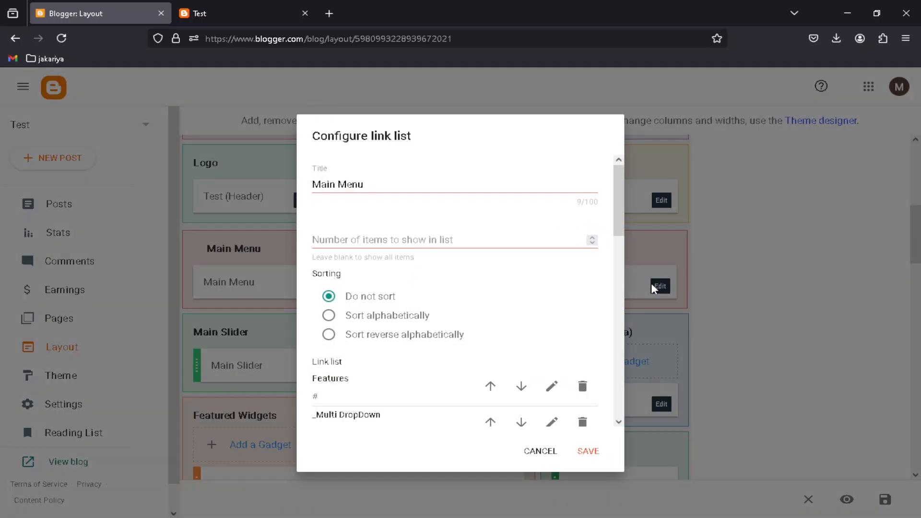
left_click(197, 14)
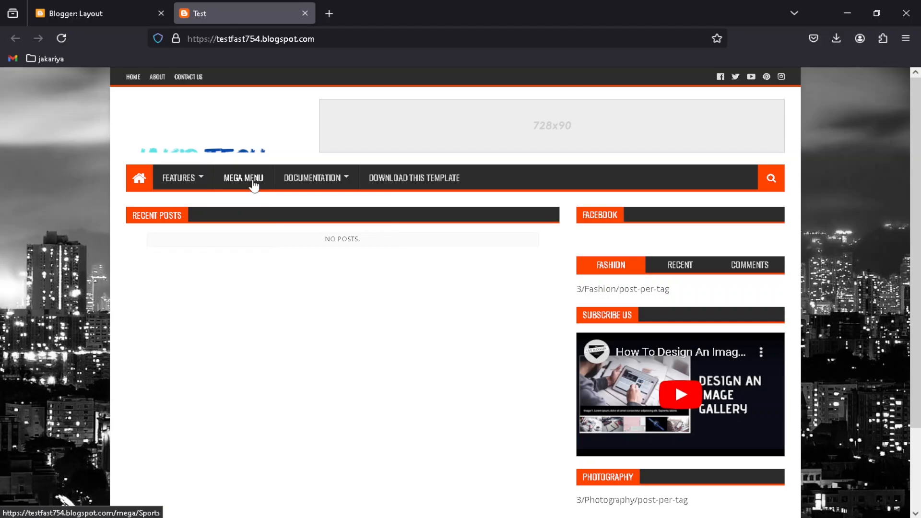
left_click(102, 15)
scroll(425, 314, "down", 8)
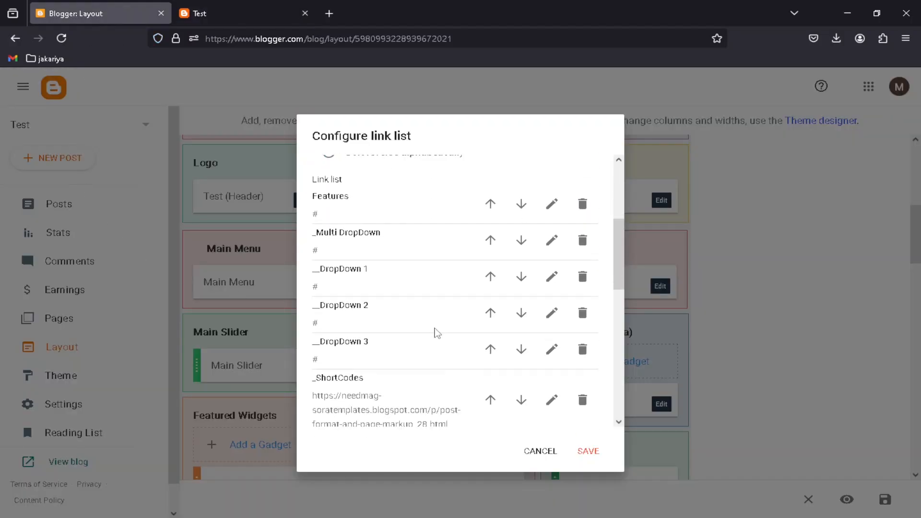
scroll(444, 315, "down", 5)
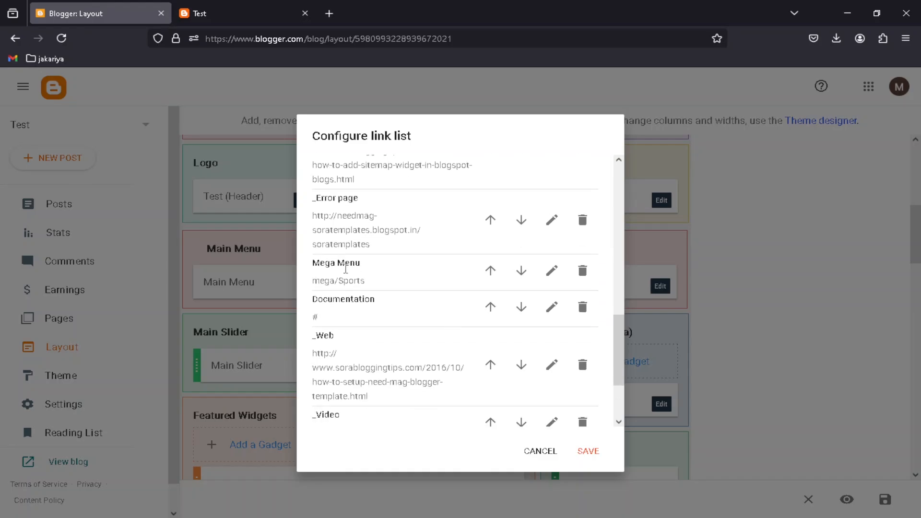
Rename the Mega Menu link to "facebook", set its site URL to facebook/Sports and save the link
left_click(552, 271)
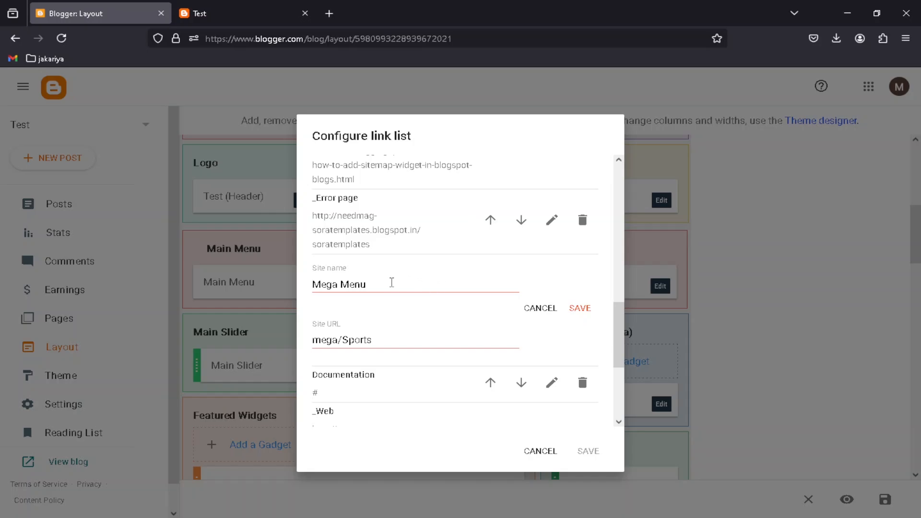
left_click_drag(375, 285, 310, 287)
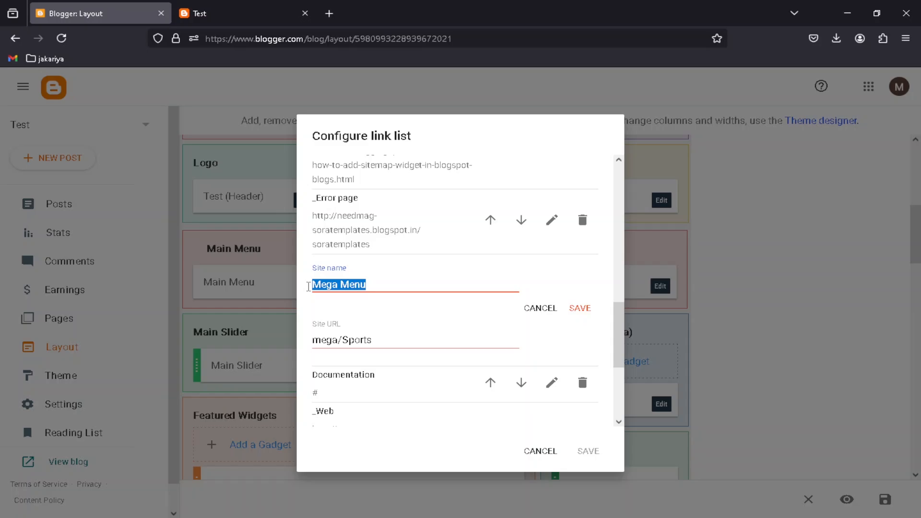
type("facebook")
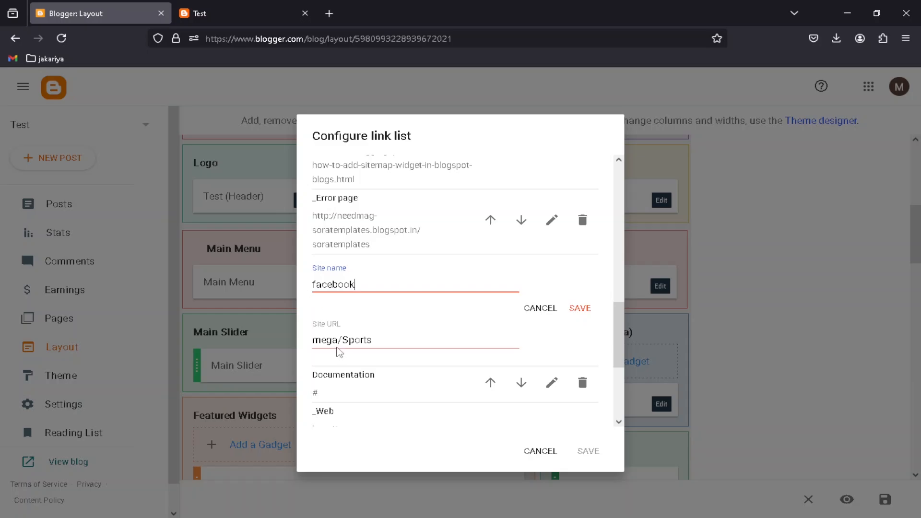
double_click(340, 289)
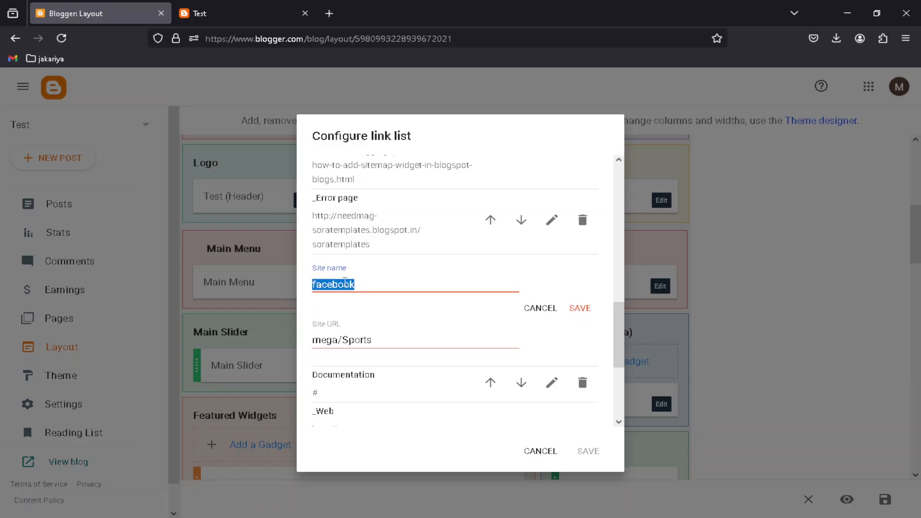
right_click(345, 283)
left_click(380, 353)
left_click_drag(337, 337, 310, 338)
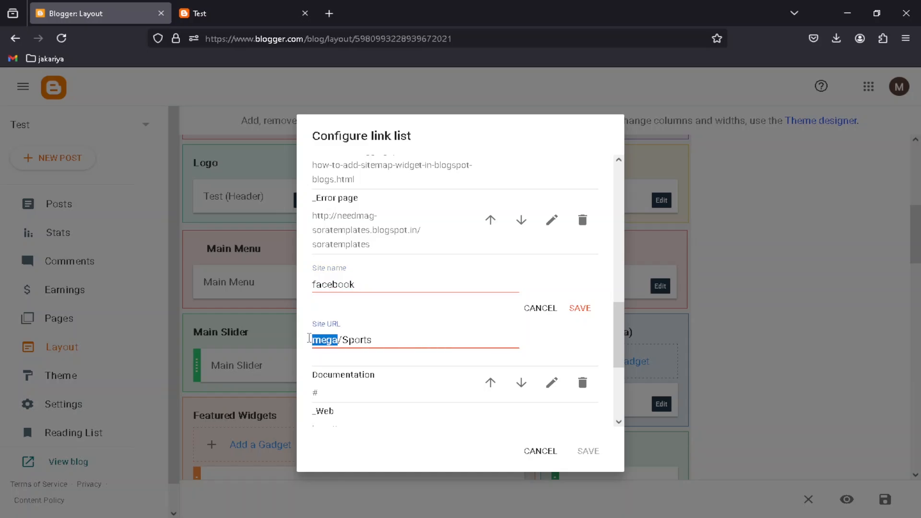
key("ctrl+v")
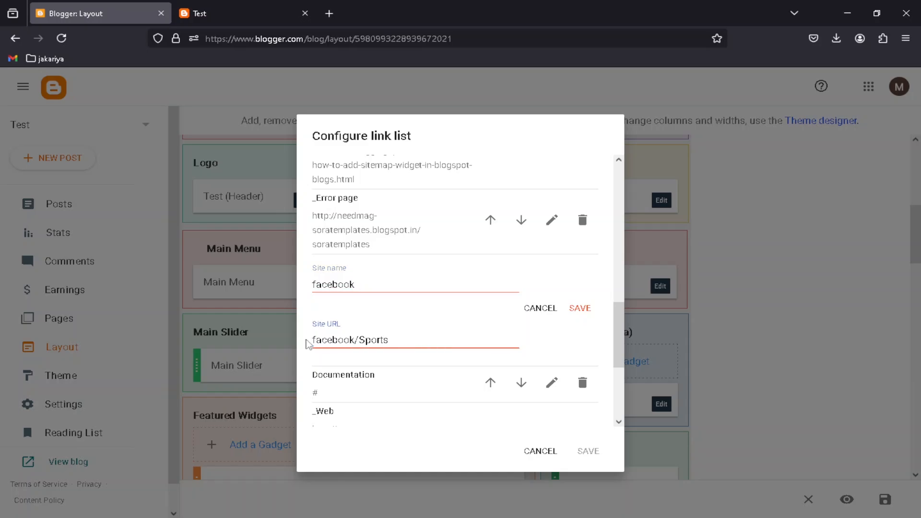
left_click(579, 309)
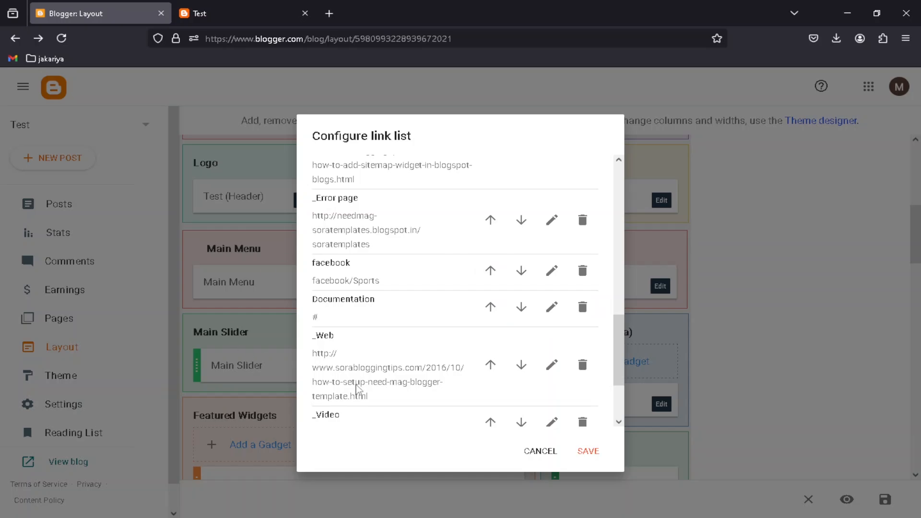
Save the Main Menu gadget and the layout, and reload the live blog to check its menu bar
left_click(589, 453)
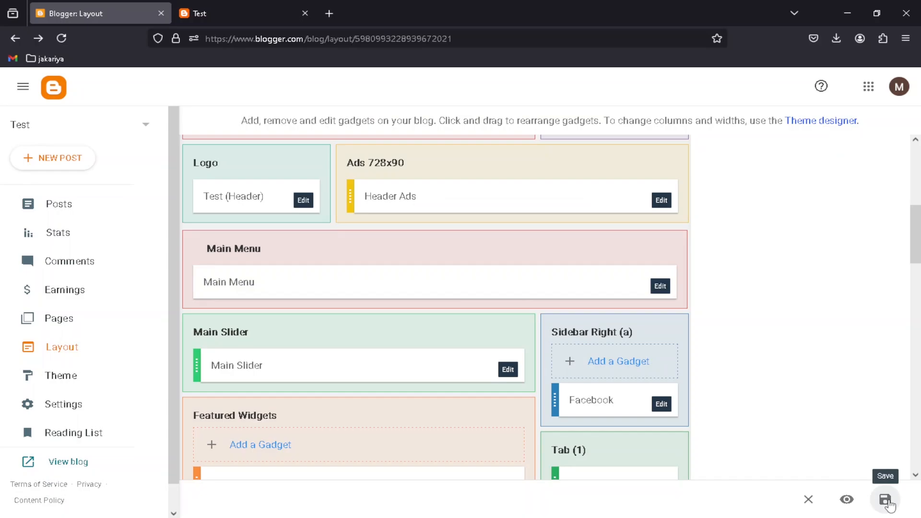
left_click(885, 501)
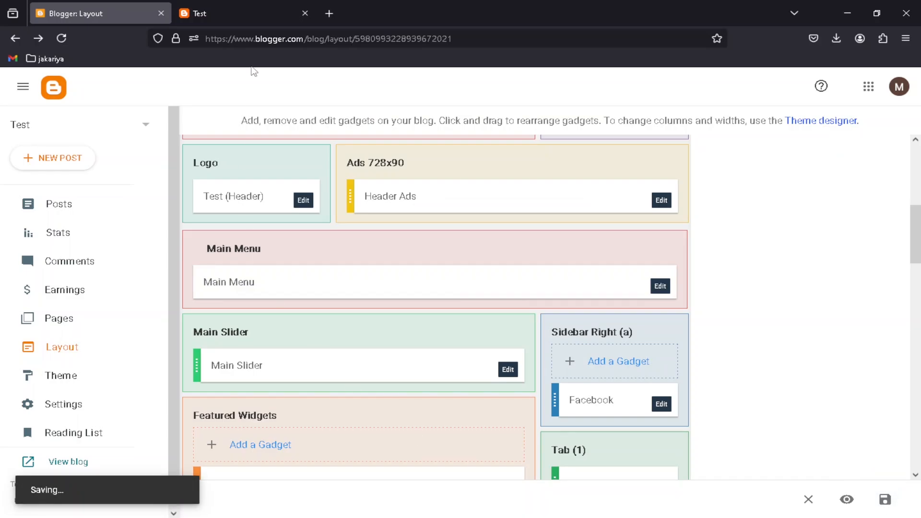
left_click(227, 11)
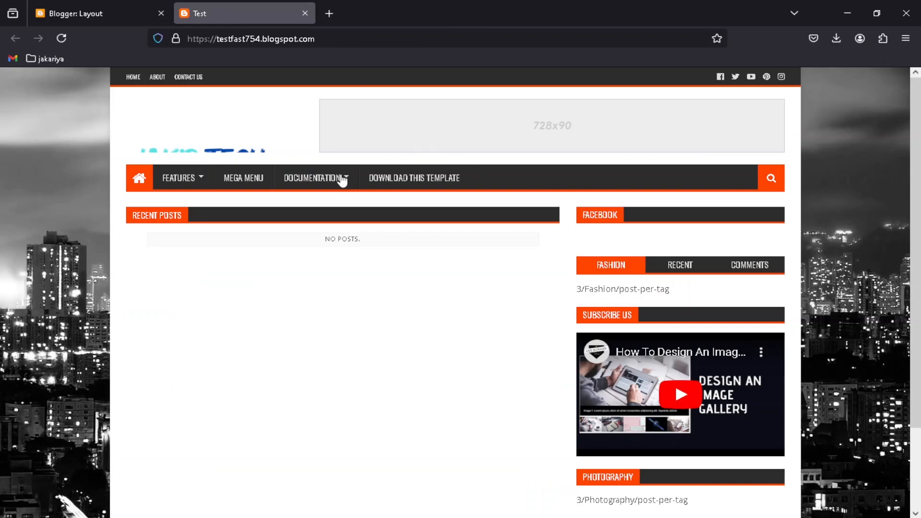
left_click(62, 38)
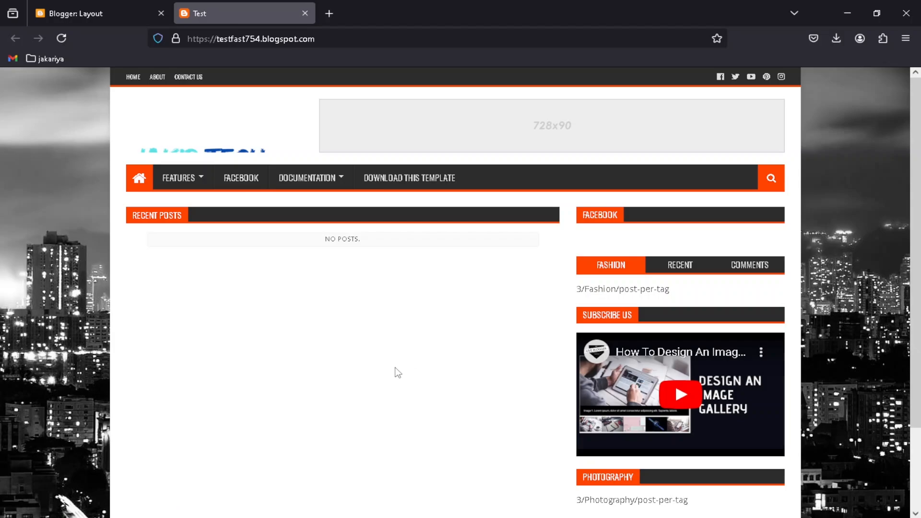
Return to the Blogger dashboard, open the blog's posts and start a new post
left_click(72, 13)
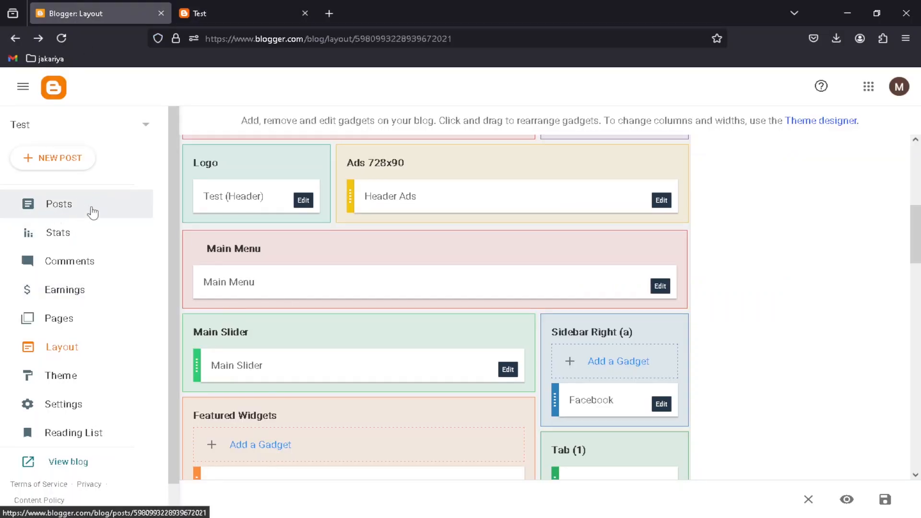
left_click(76, 209)
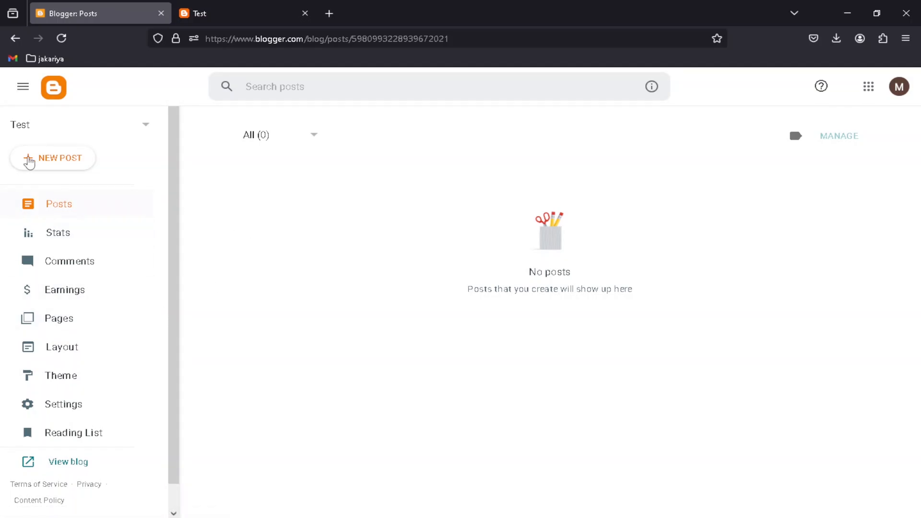
left_click(61, 165)
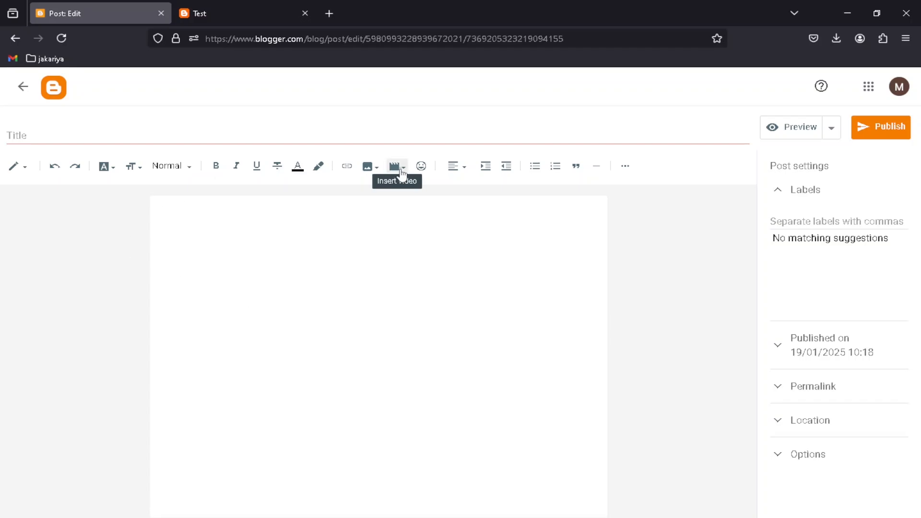
Insert the 4:07 song video from the account's own YouTube channel into the post body
left_click(400, 175)
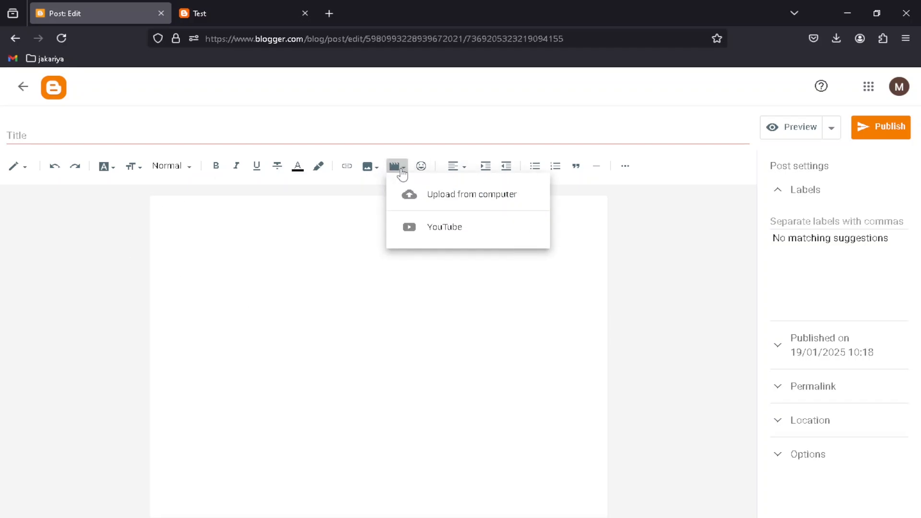
left_click(451, 228)
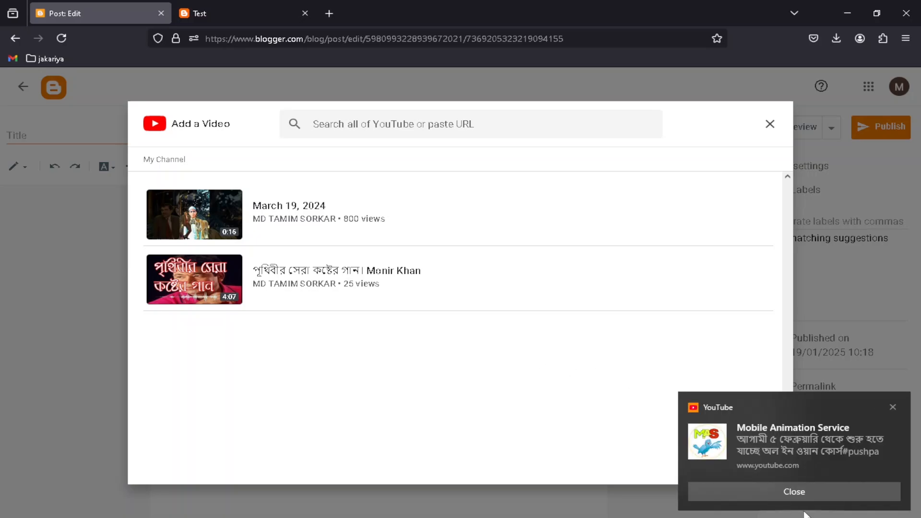
left_click(797, 490)
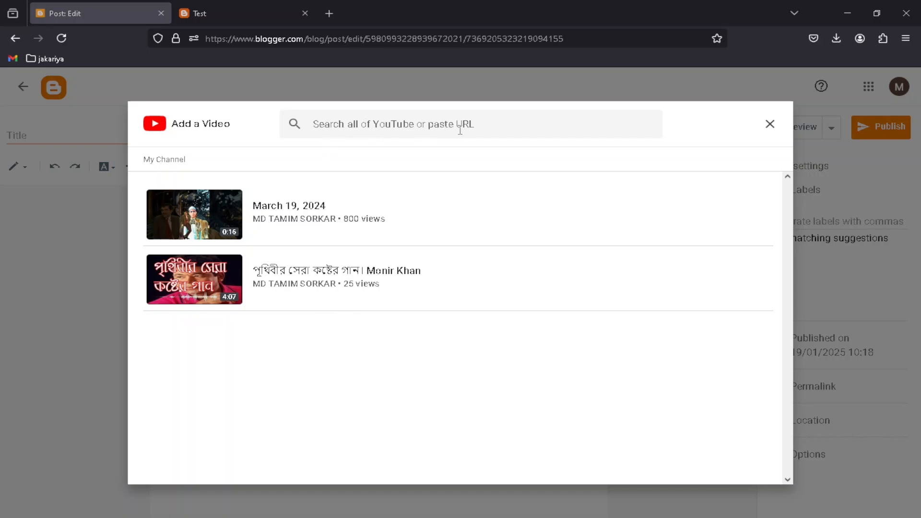
left_click(355, 123)
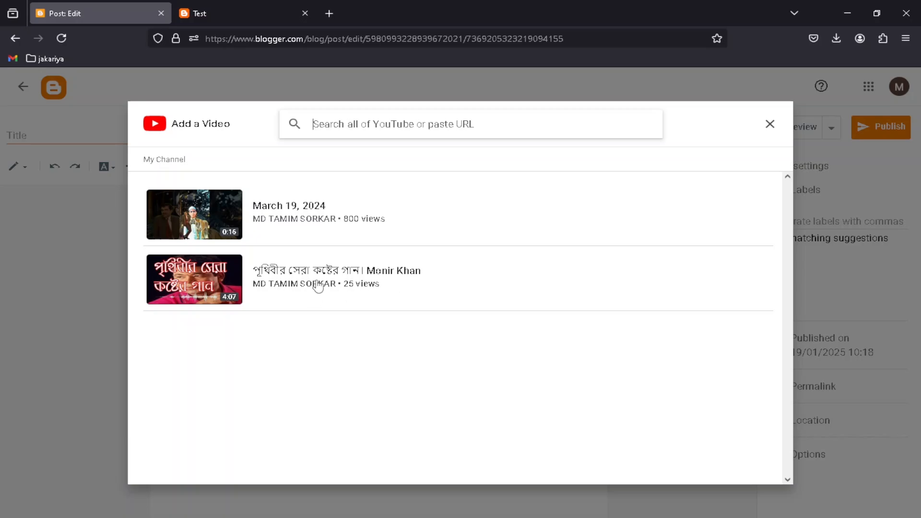
left_click(281, 279)
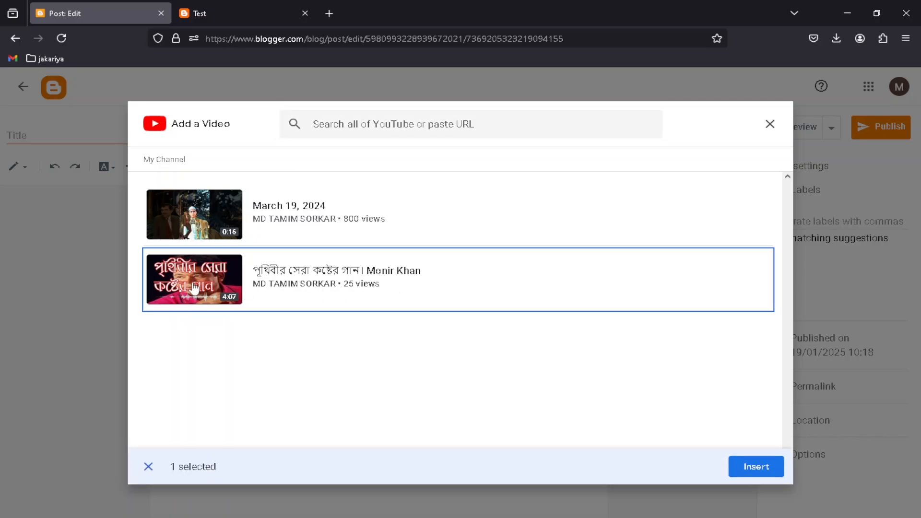
left_click(736, 468)
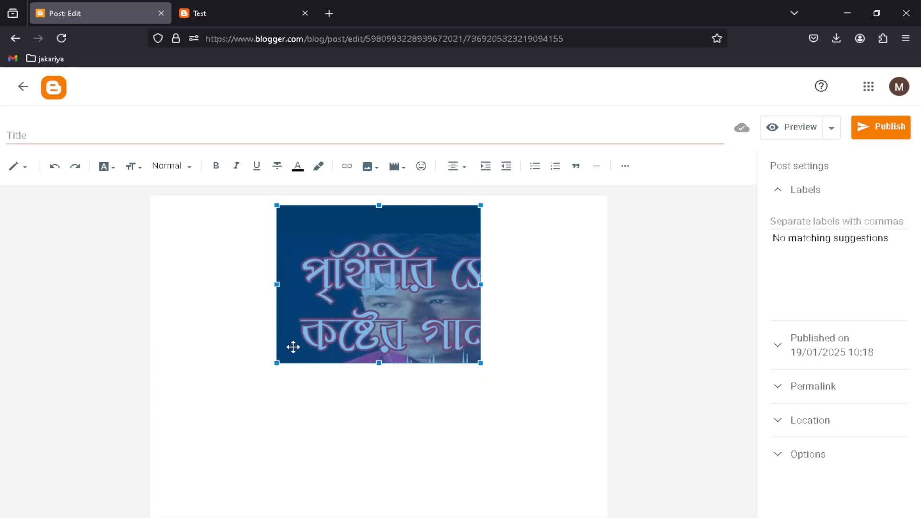
left_click(435, 409)
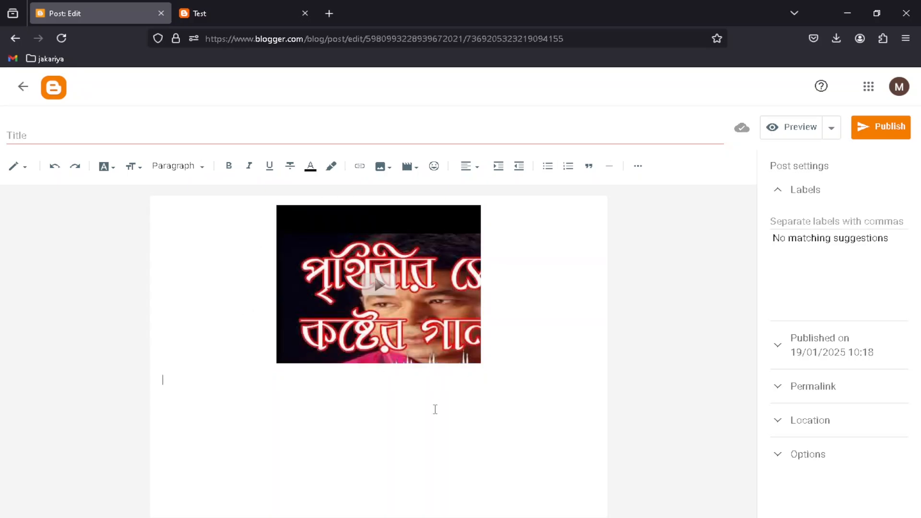
In the post's HTML, set the embedded video's width to 420, and return to the compose view
left_click(15, 174)
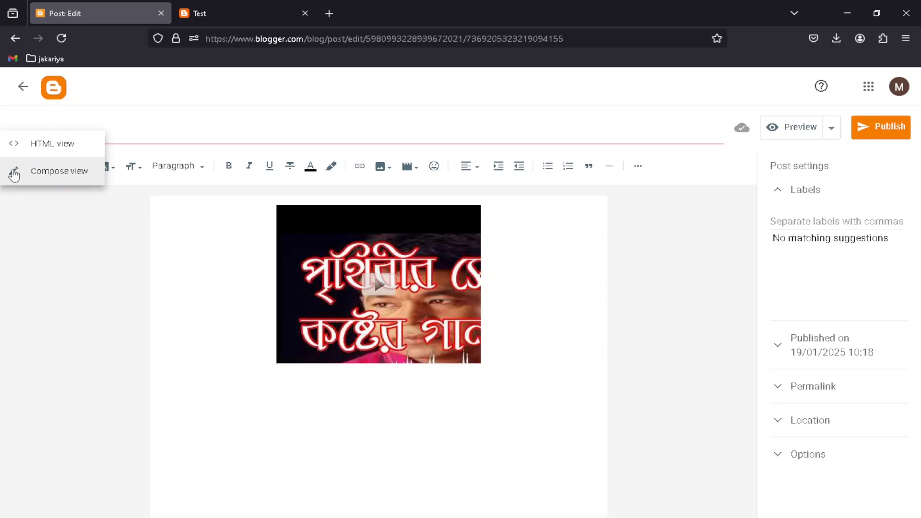
left_click(56, 155)
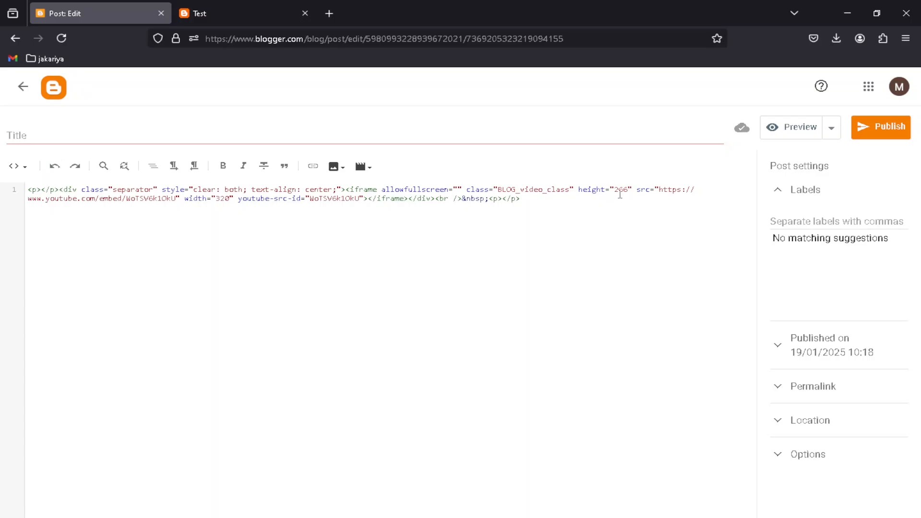
left_click(221, 201)
key("BackSpace")
type("4")
left_click(13, 166)
left_click(36, 206)
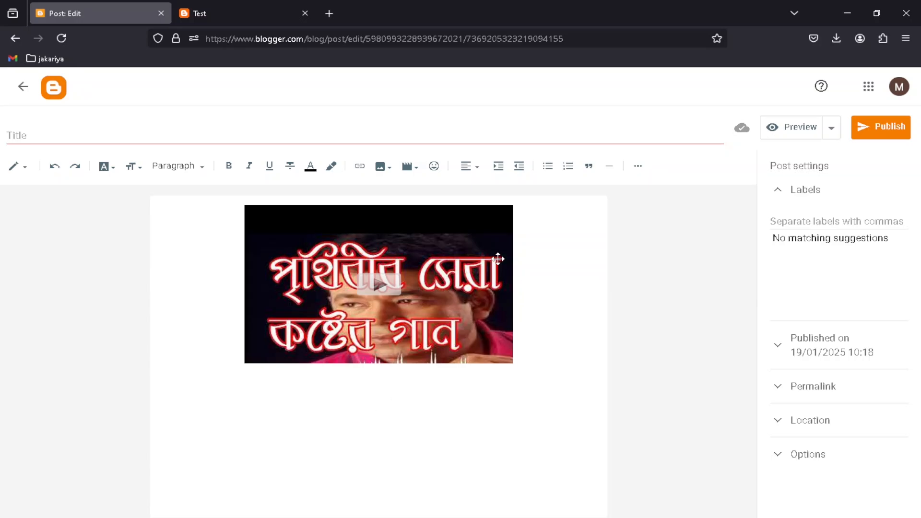
Title the post "test" and place the cursor on the line below the video
left_click(30, 133)
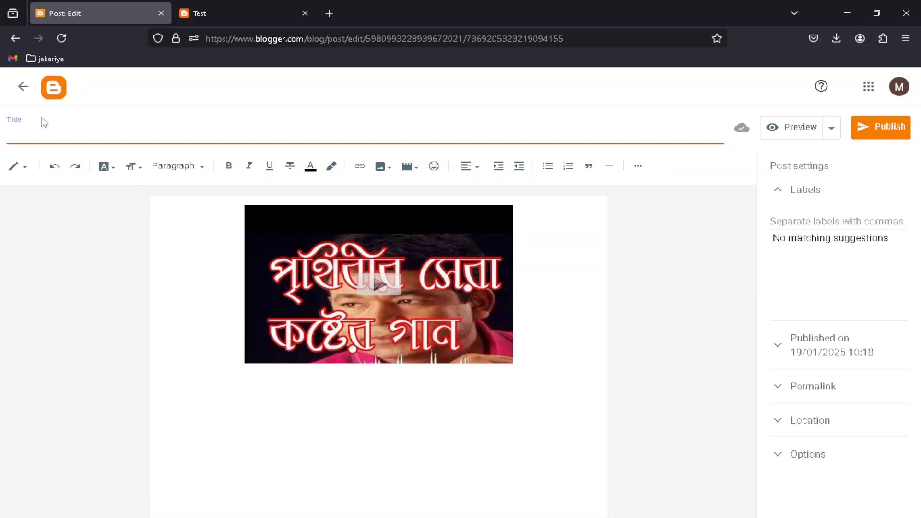
type("test")
left_click(362, 432)
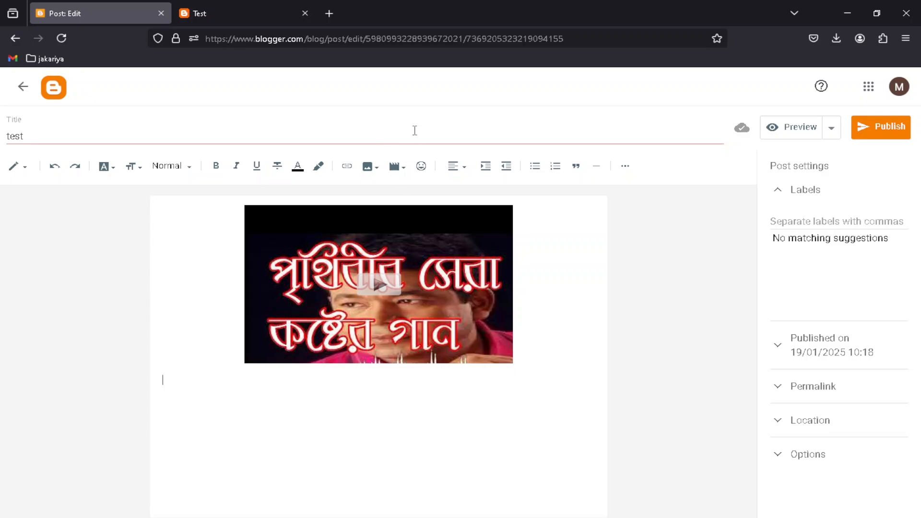
Copy the two introductory paragraphs of the Jakir Tech Official article from WhatsApp's ChatGPT chat and paste them below the video in the Blogger post
left_click(176, 517)
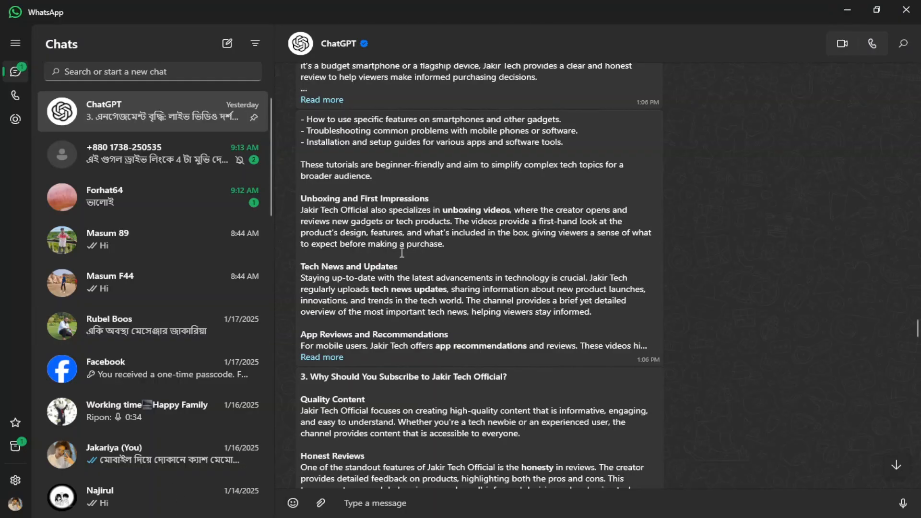
scroll(402, 249, "up", 15)
scroll(402, 249, "up", 3)
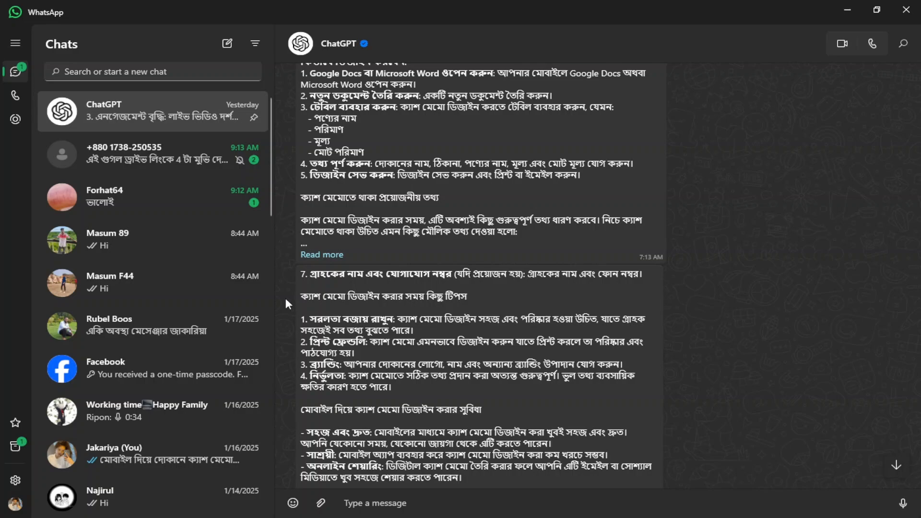
scroll(284, 295, "down", 10)
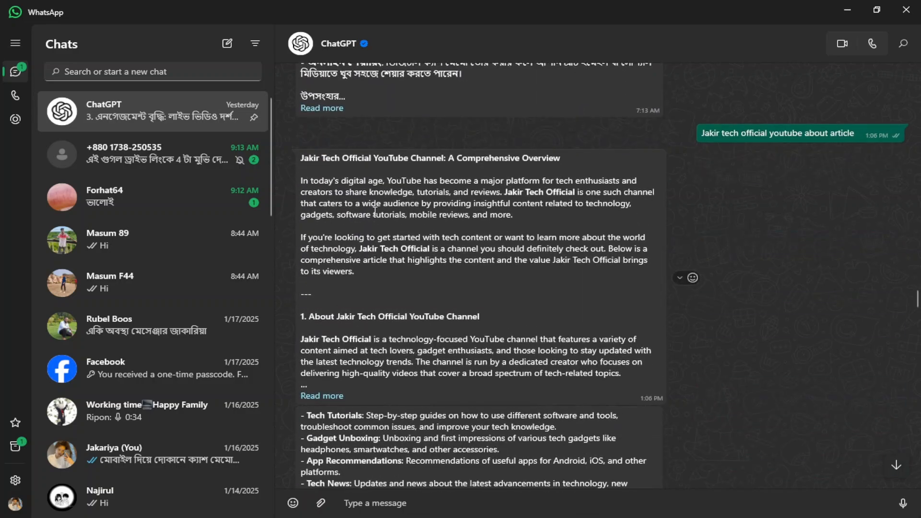
left_click_drag(300, 183, 506, 259)
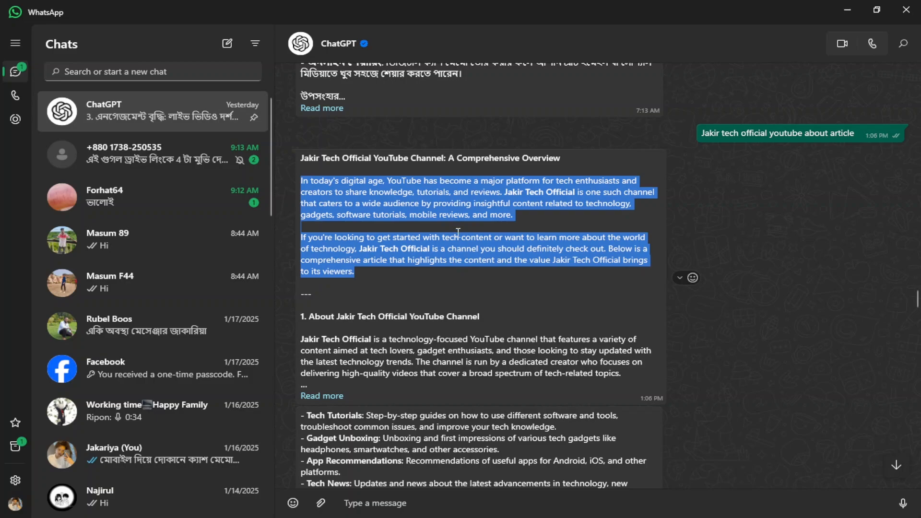
right_click(447, 210)
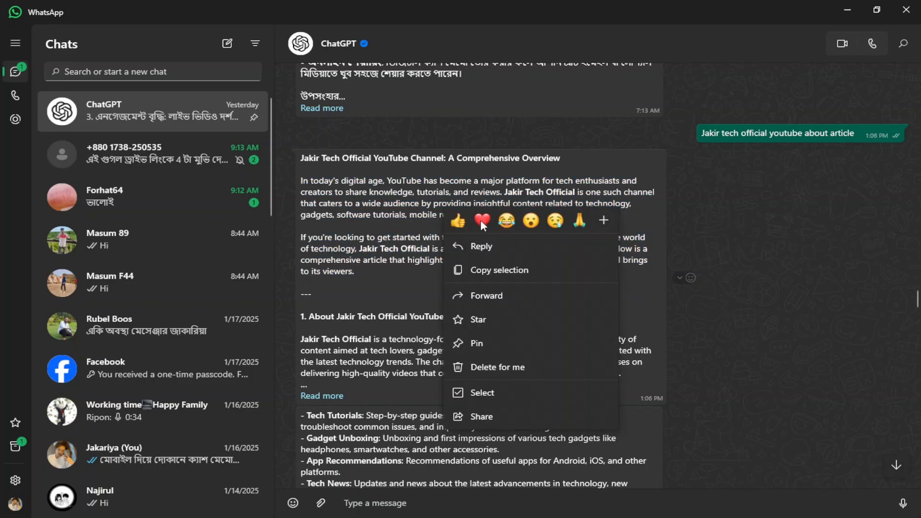
left_click(500, 271)
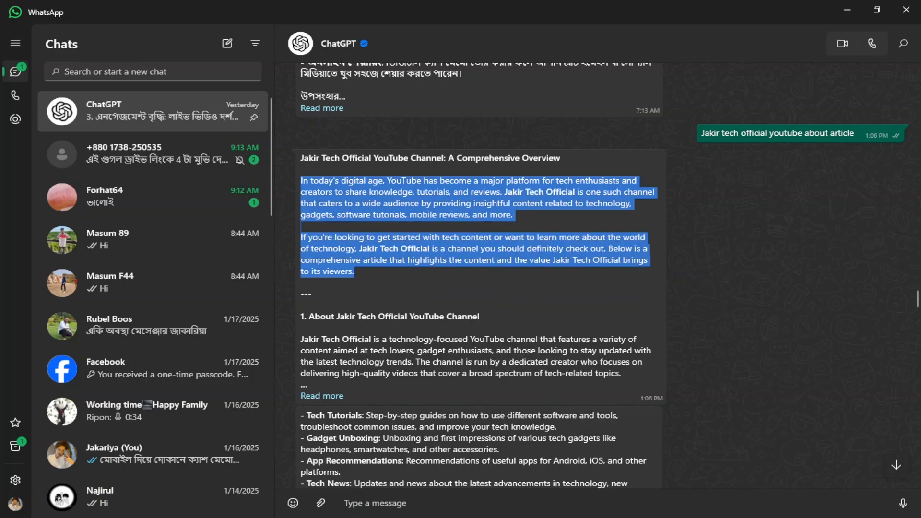
key("alt+Tab")
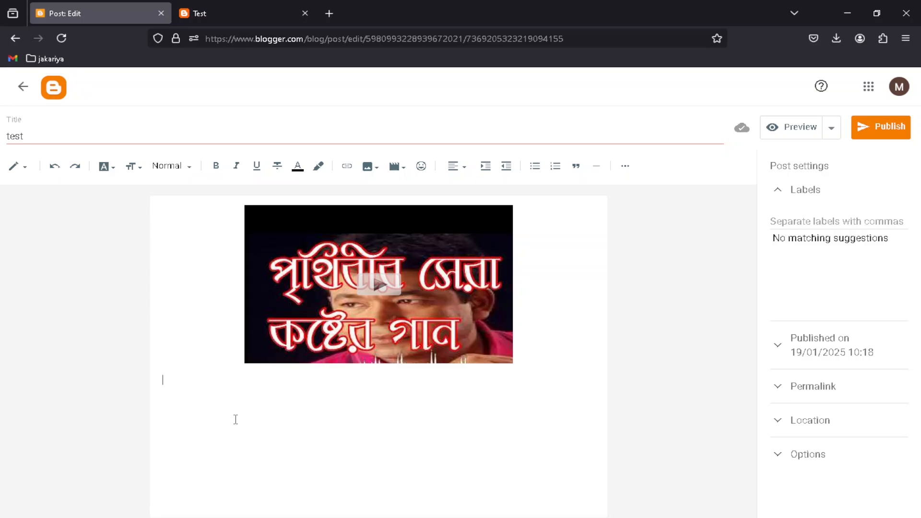
key("ctrl+v")
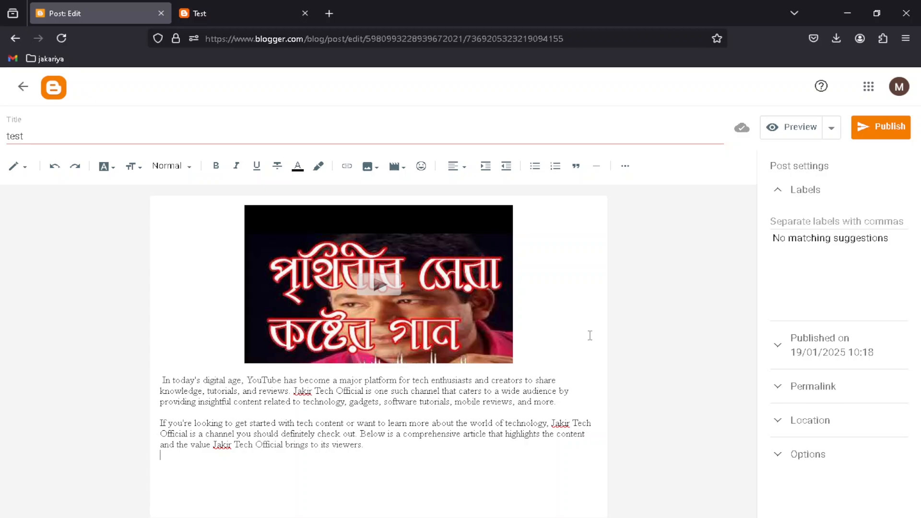
Check the menu names on the live blog, add the label "facebook" to the post and publish it
left_click(243, 8)
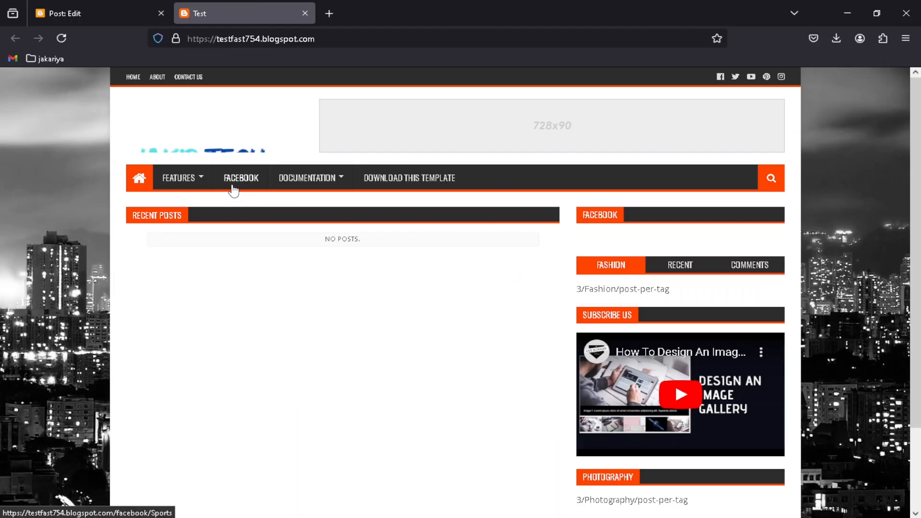
left_click(66, 9)
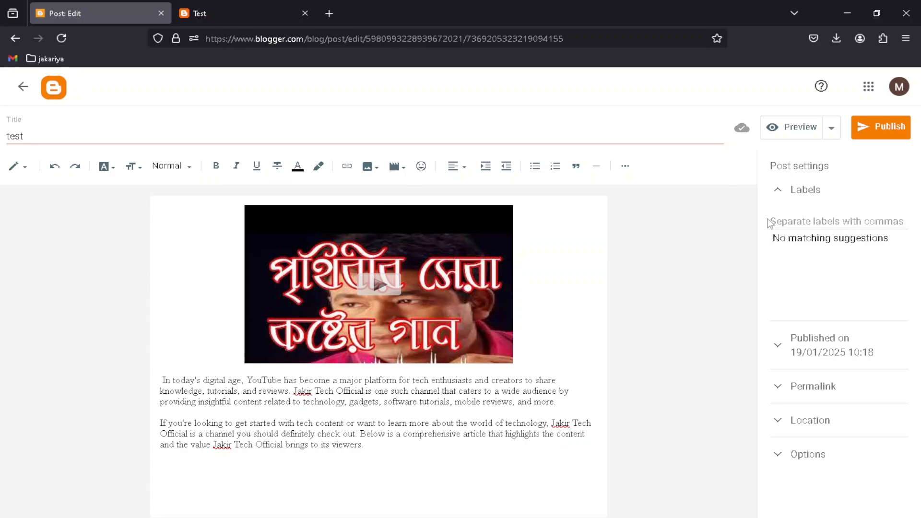
left_click(802, 224)
type("facebook")
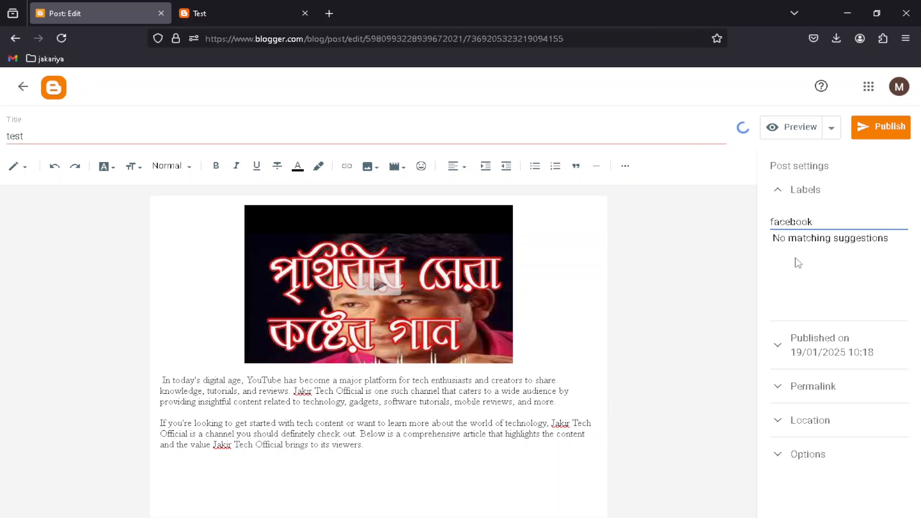
left_click(878, 138)
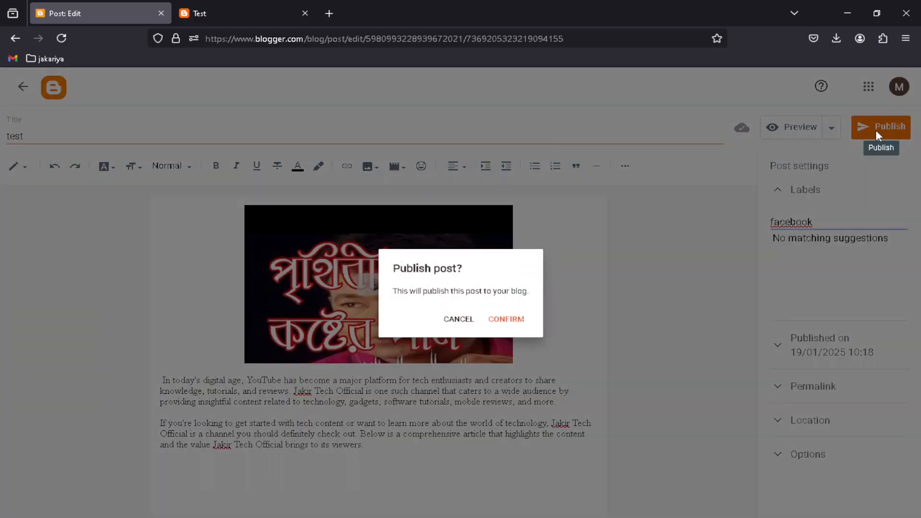
left_click(508, 328)
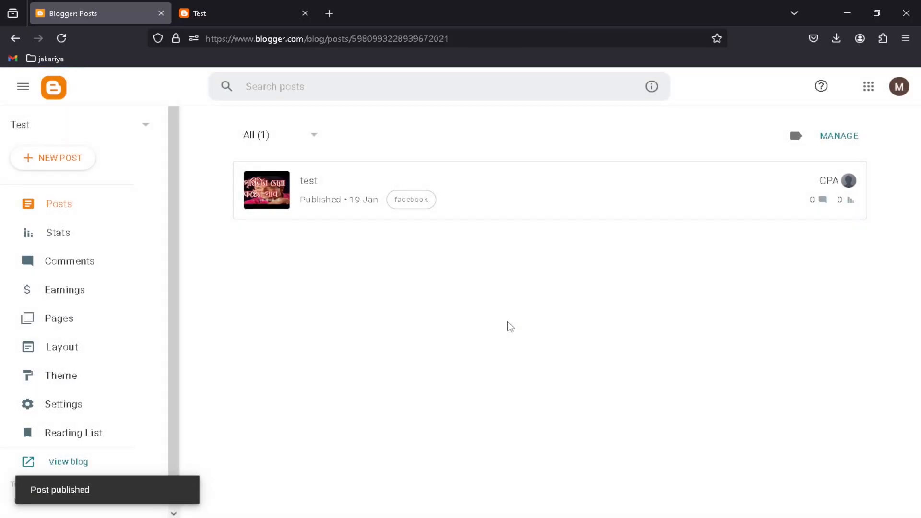
Reload the live blog to examine the new post and the sidebar tags, and test the Facebook menu link before returning to the home page
left_click(212, 13)
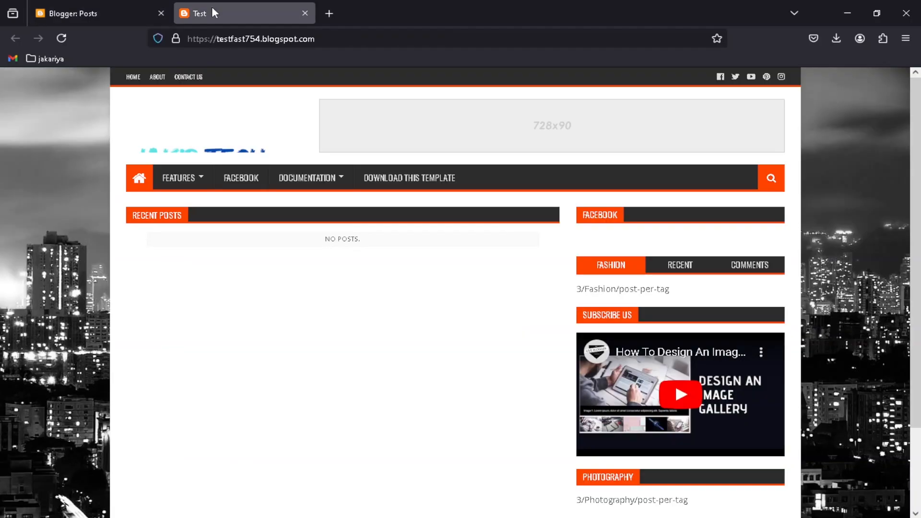
left_click(62, 37)
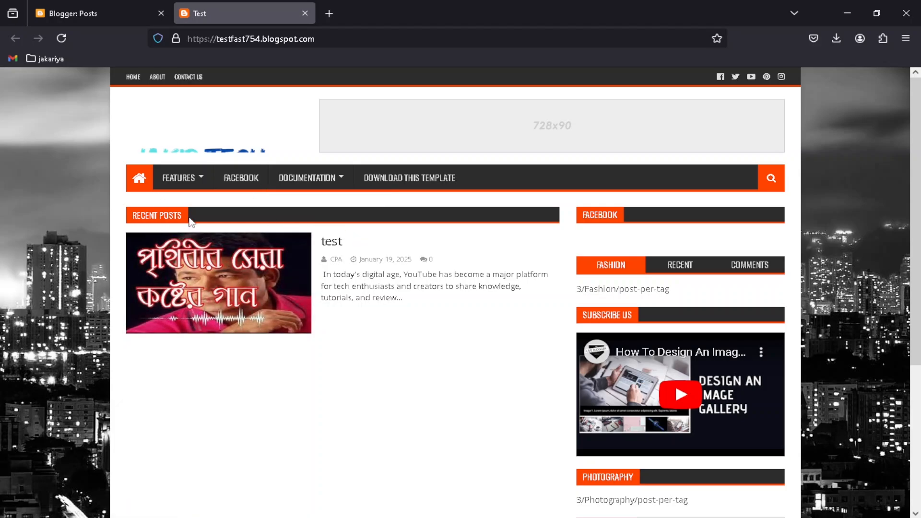
scroll(458, 331, "down", 3)
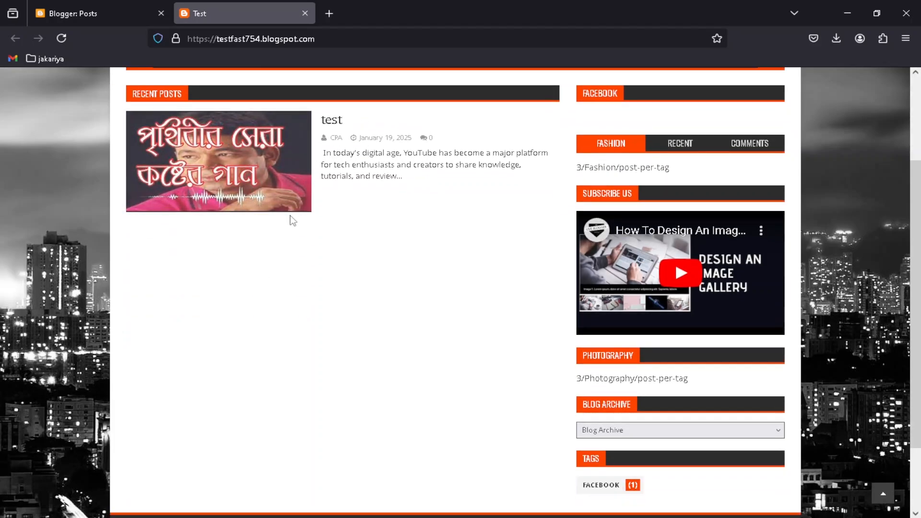
scroll(290, 217, "up", 3)
scroll(473, 374, "down", 5)
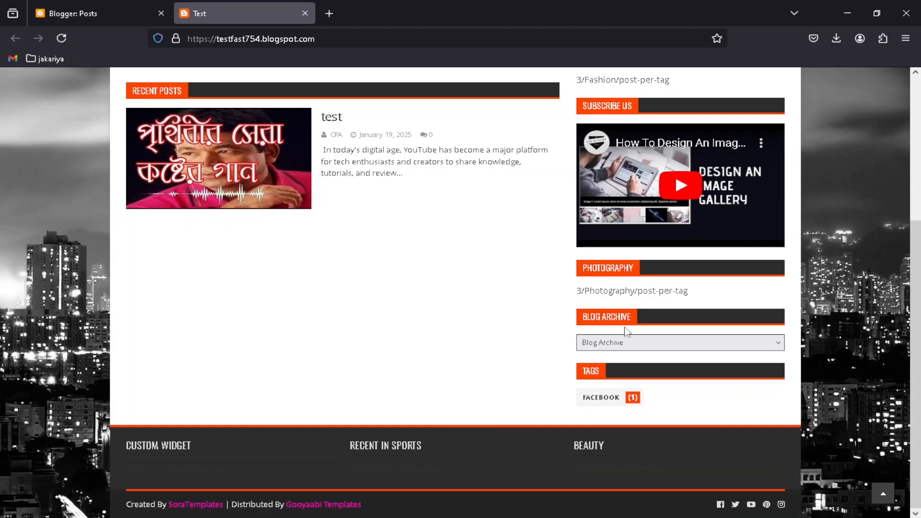
scroll(626, 331, "up", 5)
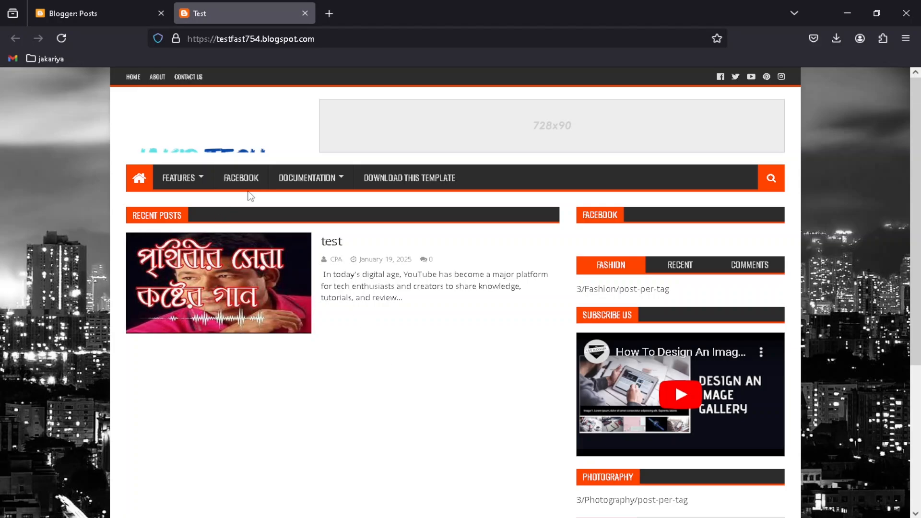
left_click(241, 179)
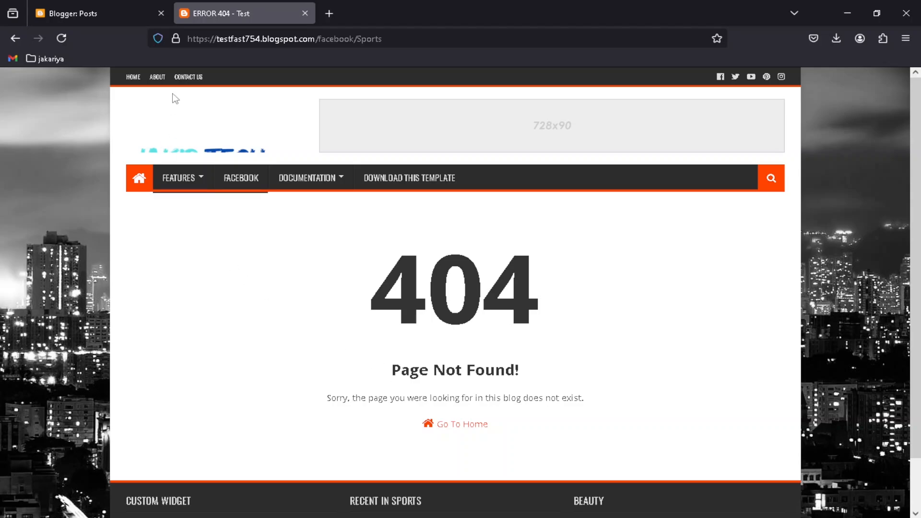
left_click(14, 40)
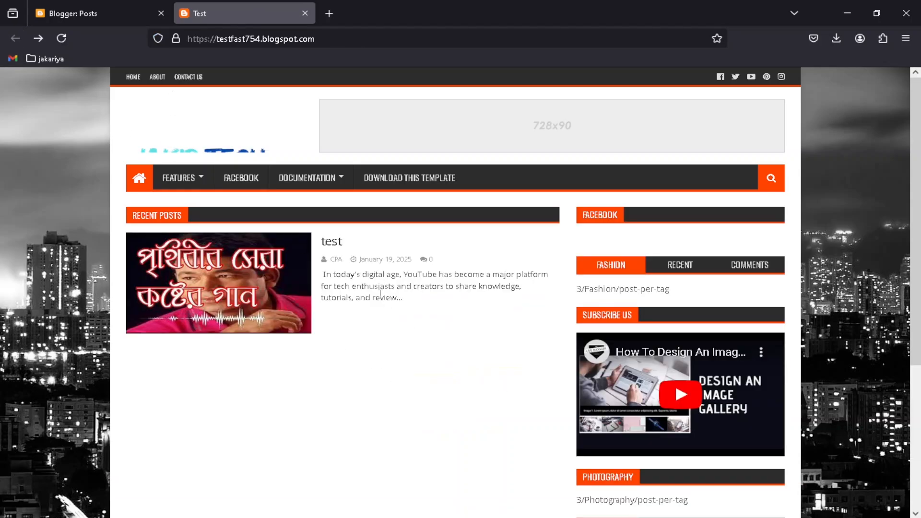
Open the "test" post on the live blog and examine its tags, related posts, comment area and sidebar
left_click(336, 244)
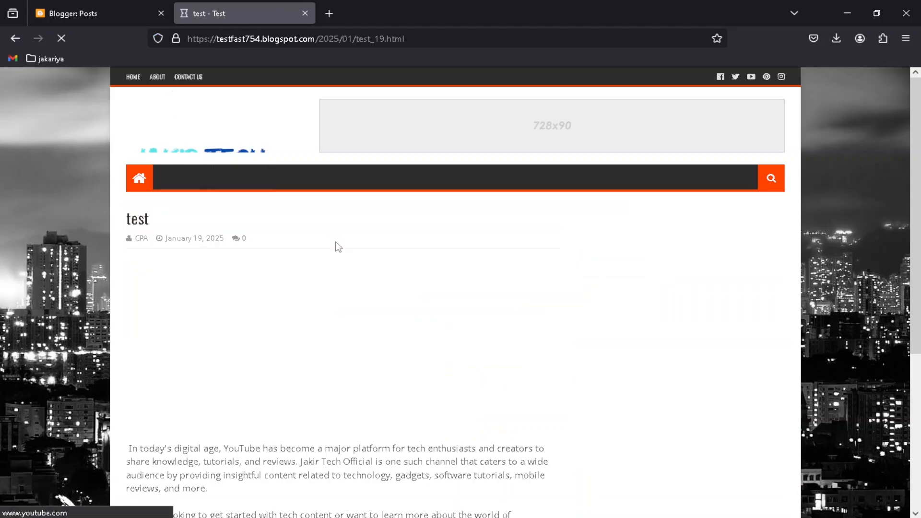
scroll(512, 410, "down", 3)
scroll(522, 418, "down", 10)
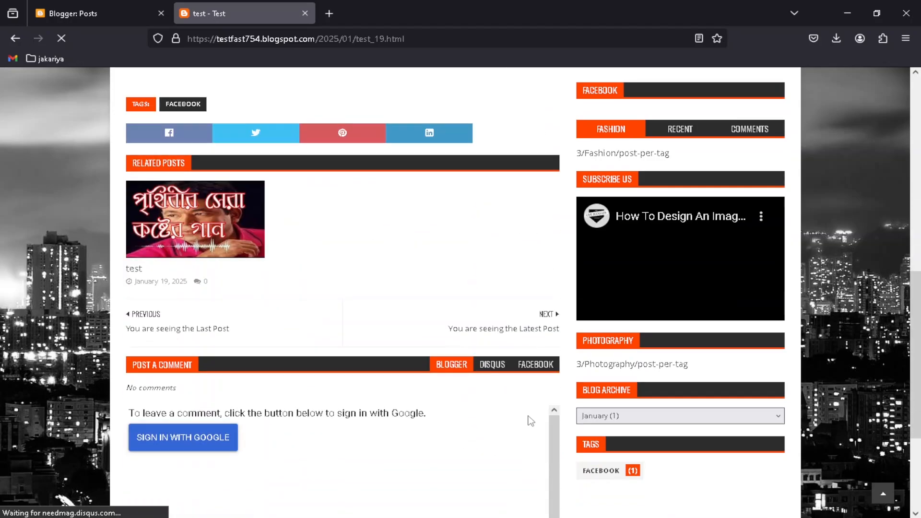
scroll(275, 331, "up", 3)
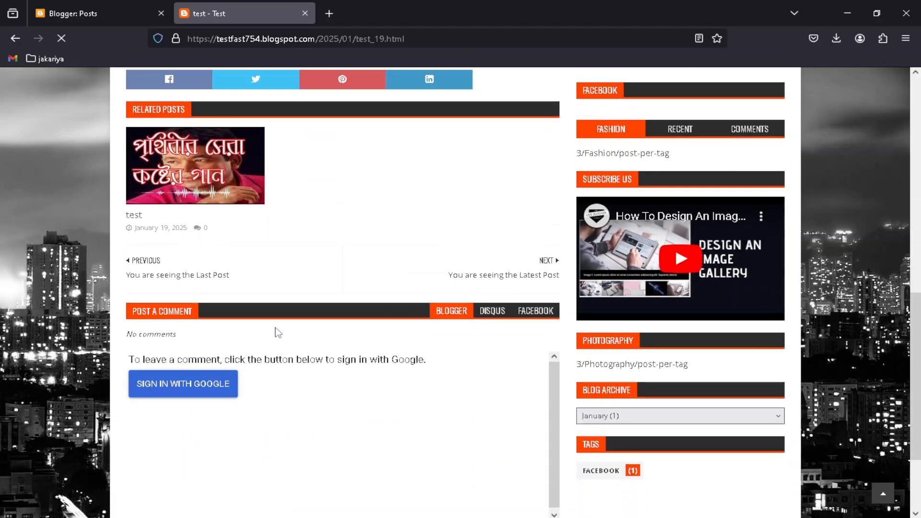
scroll(357, 403, "down", 3)
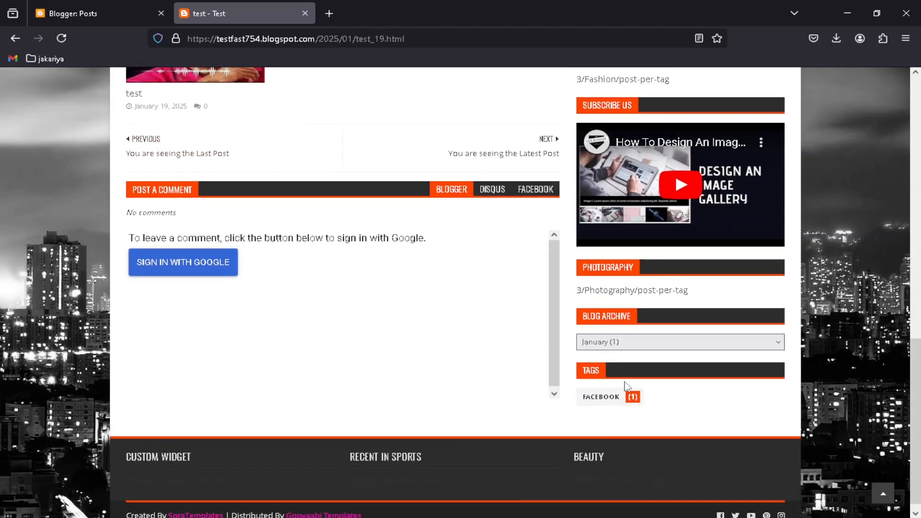
Open the facebook tag's label page from the sidebar and copy its full web address
left_click(608, 401)
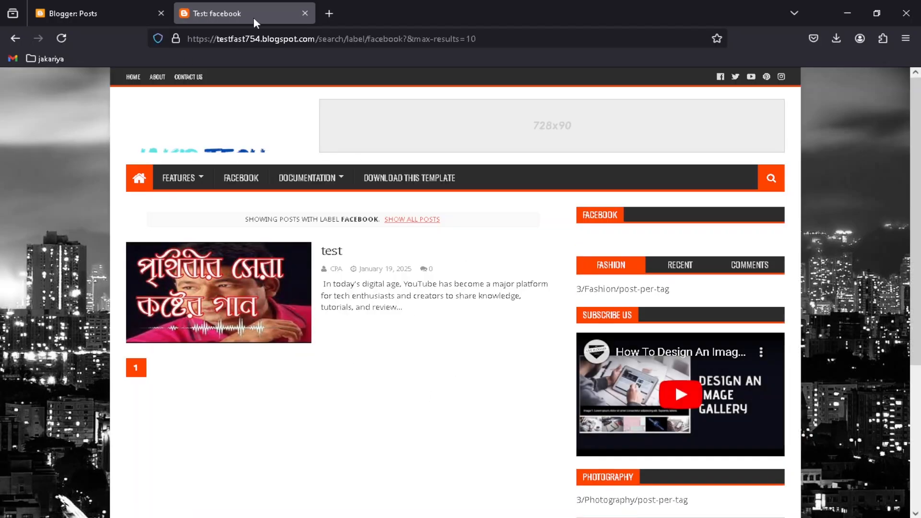
left_click(478, 40)
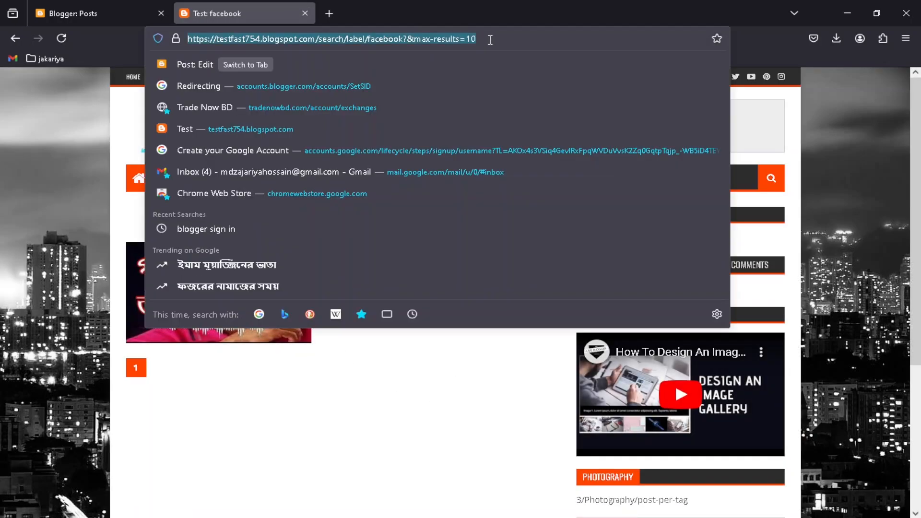
left_click_drag(488, 40, 189, 43)
right_click(196, 39)
left_click(251, 111)
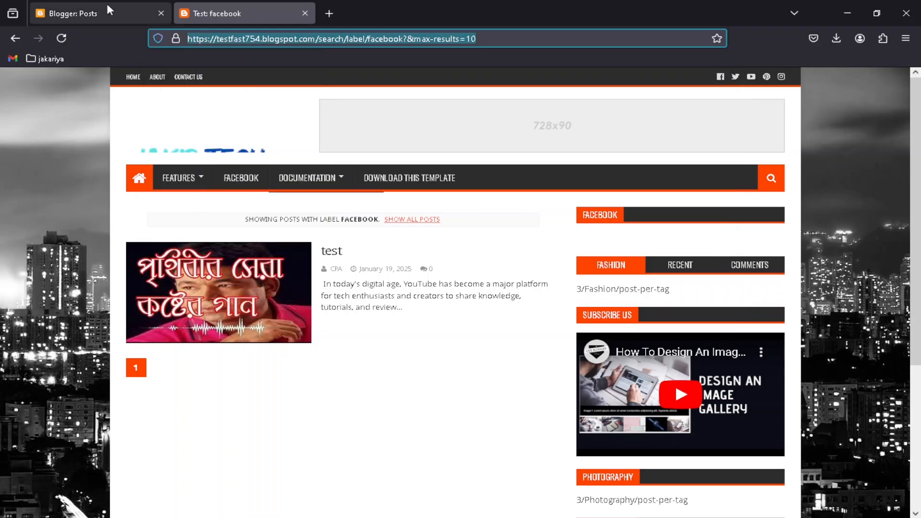
Go to the blog's Layout in Blogger and open the Main Menu gadget's link list for editing
left_click(108, 10)
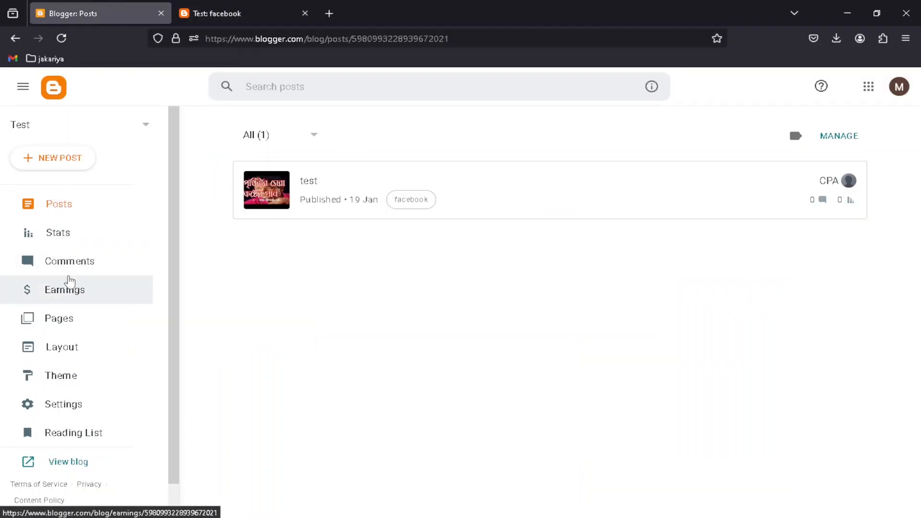
left_click(66, 349)
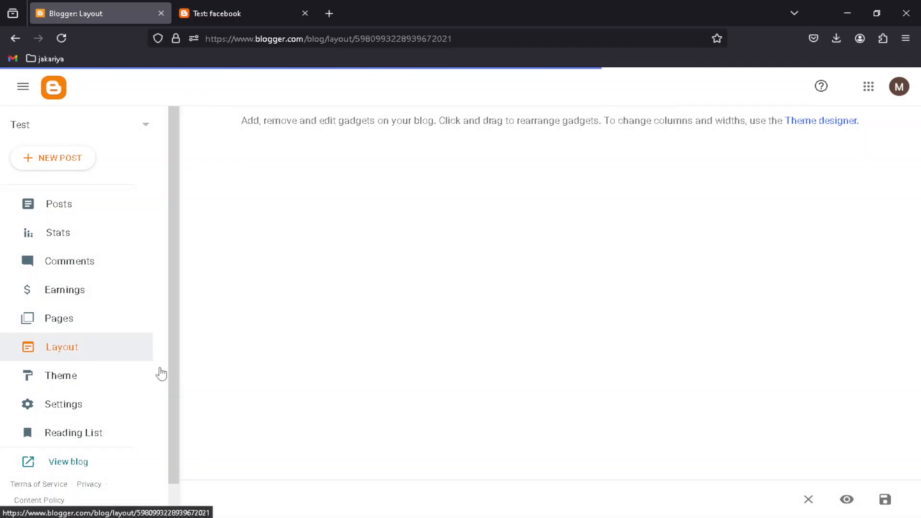
scroll(525, 358, "down", 4)
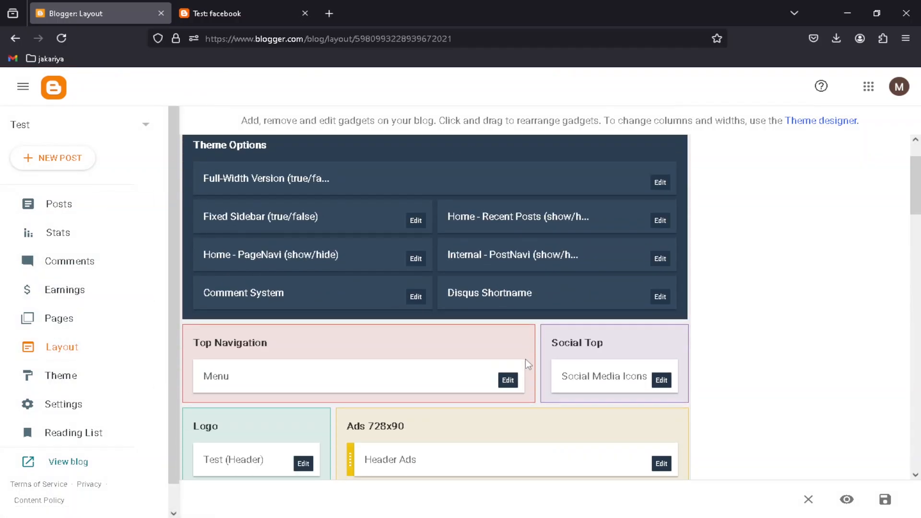
scroll(525, 366, "down", 3)
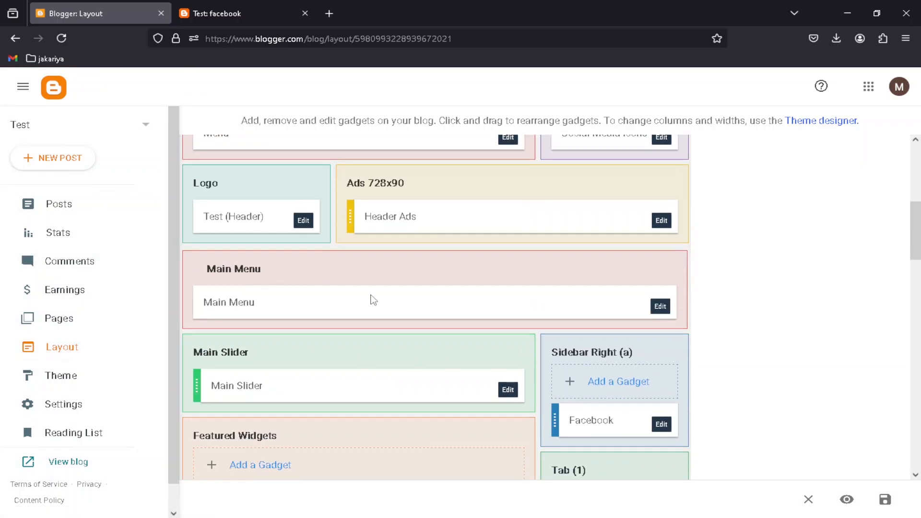
left_click(656, 309)
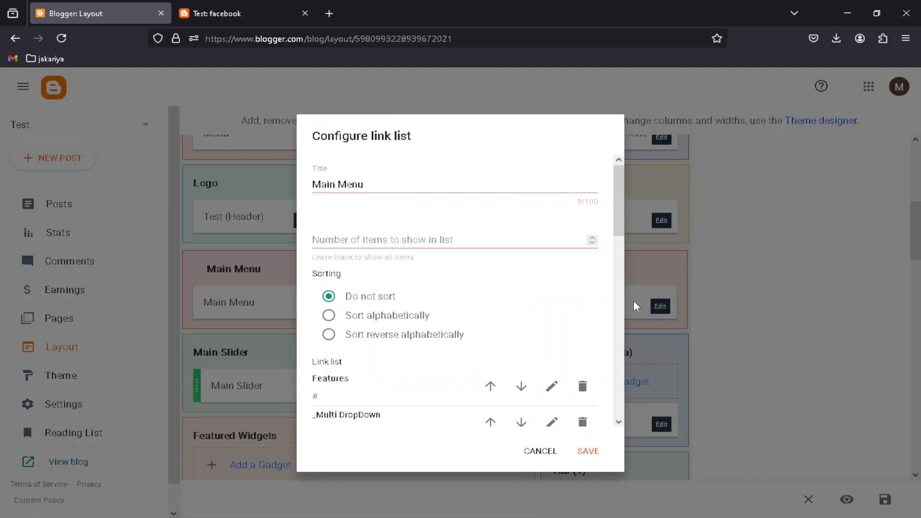
scroll(467, 378, "down", 3)
scroll(468, 378, "down", 5)
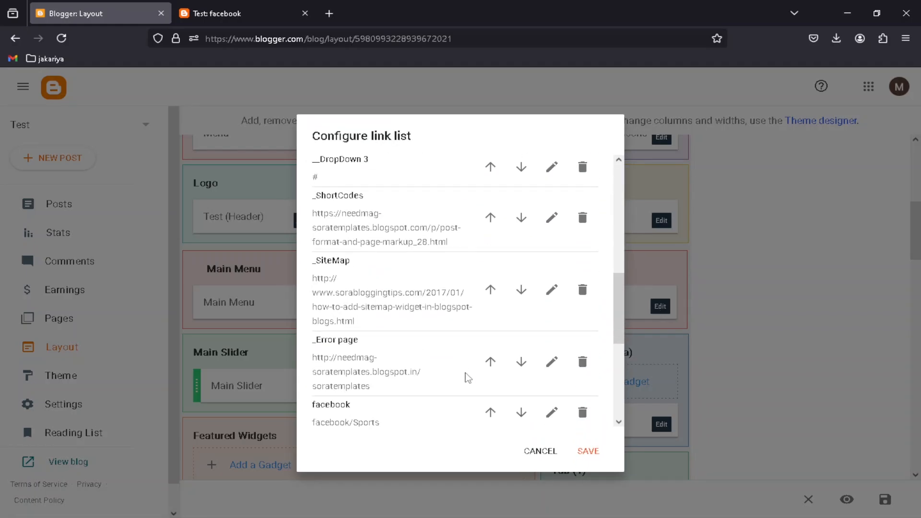
scroll(467, 378, "down", 3)
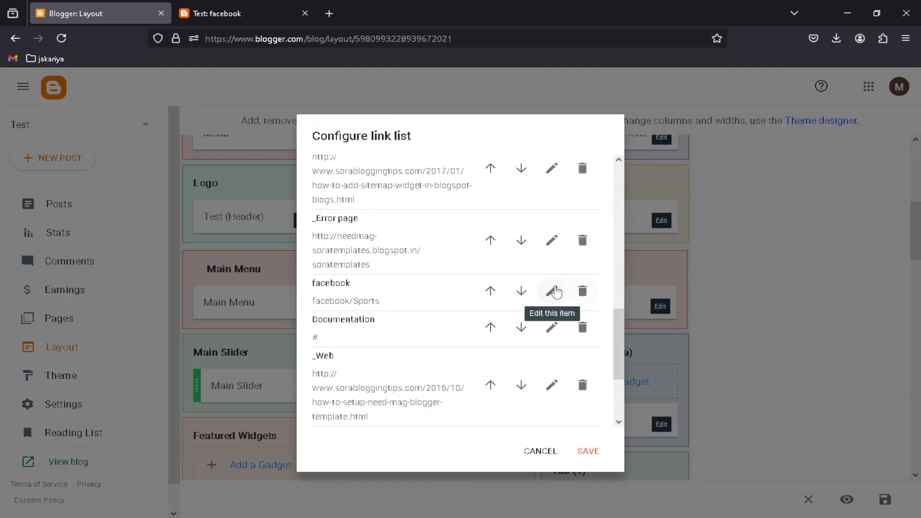
left_click(552, 290)
scroll(555, 288, "down", 3)
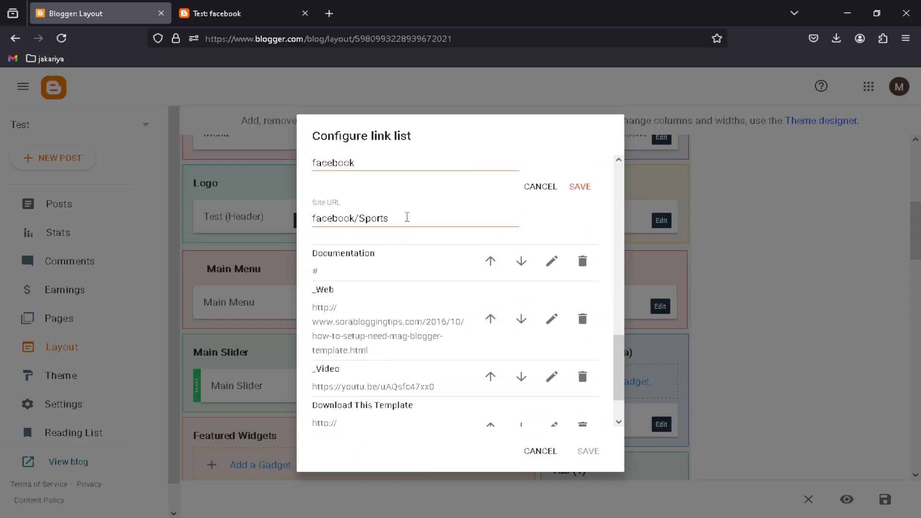
left_click_drag(407, 217, 309, 219)
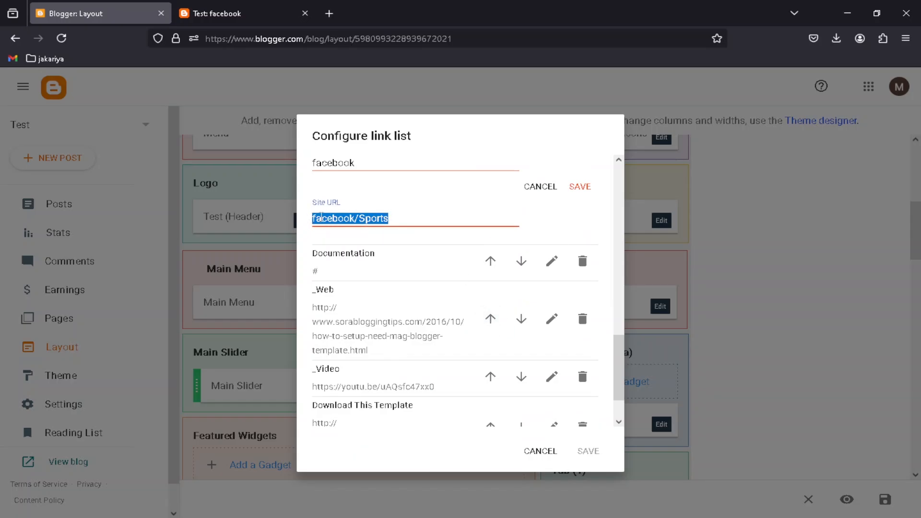
key("ctrl+v")
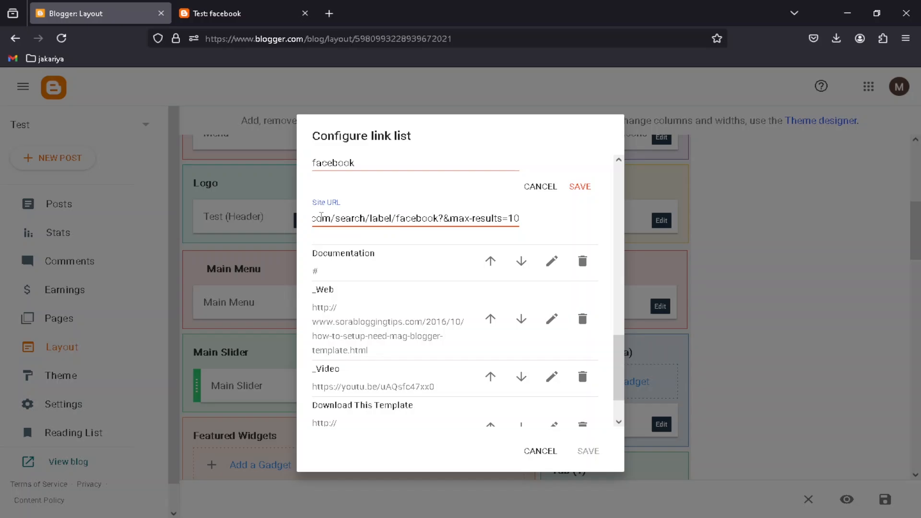
left_click(575, 191)
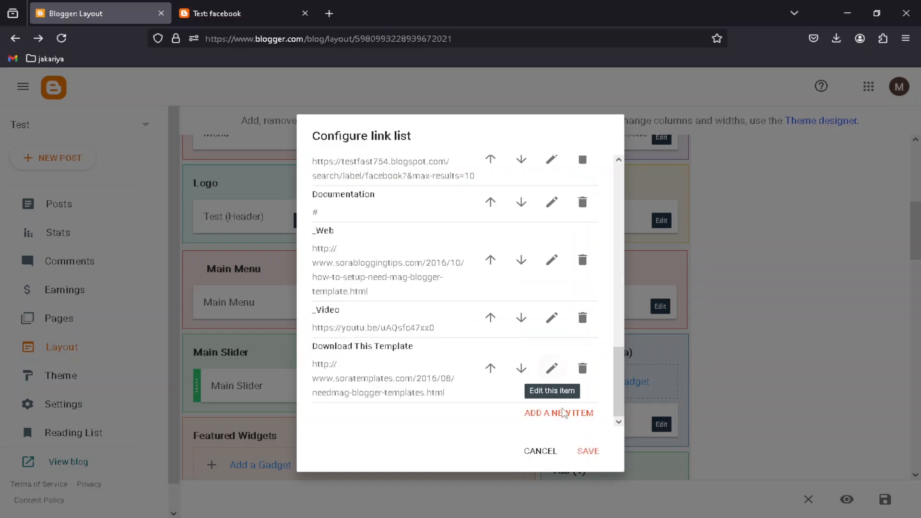
left_click(589, 452)
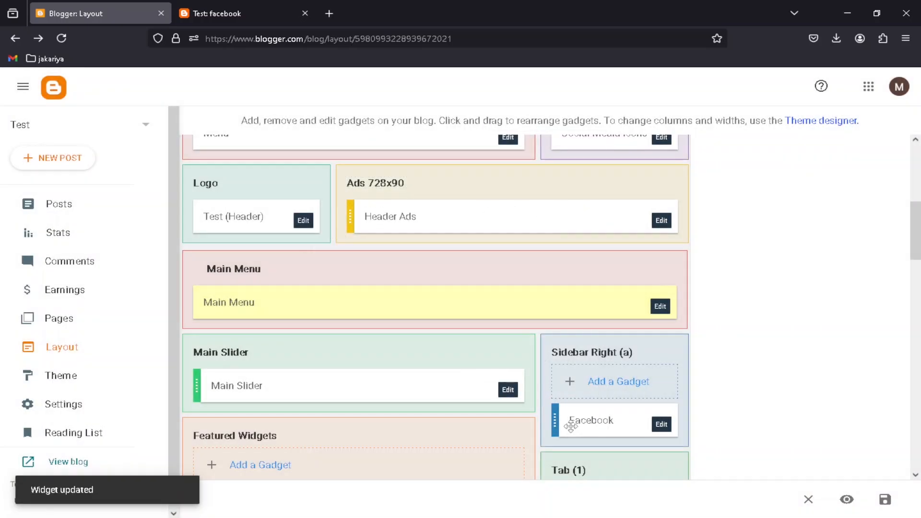
left_click(887, 501)
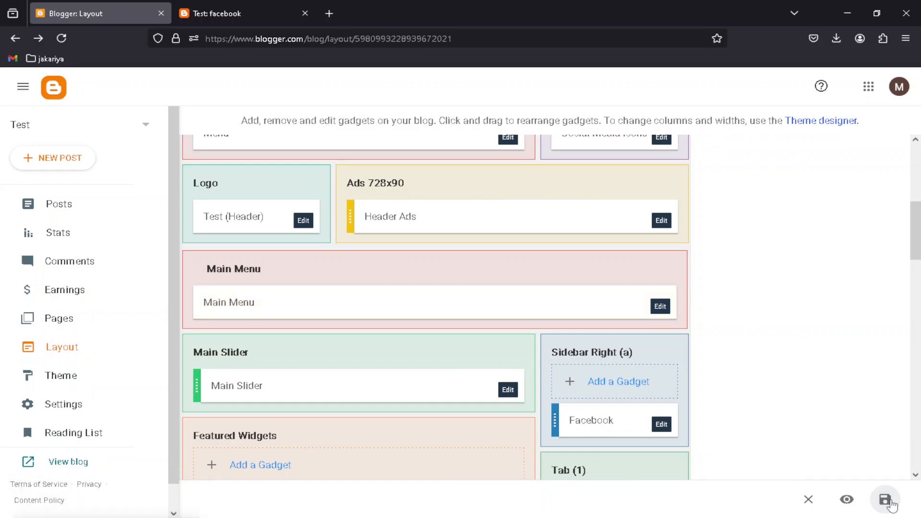
Reload the live blog, go to its home page and test the Facebook menu link
left_click(210, 7)
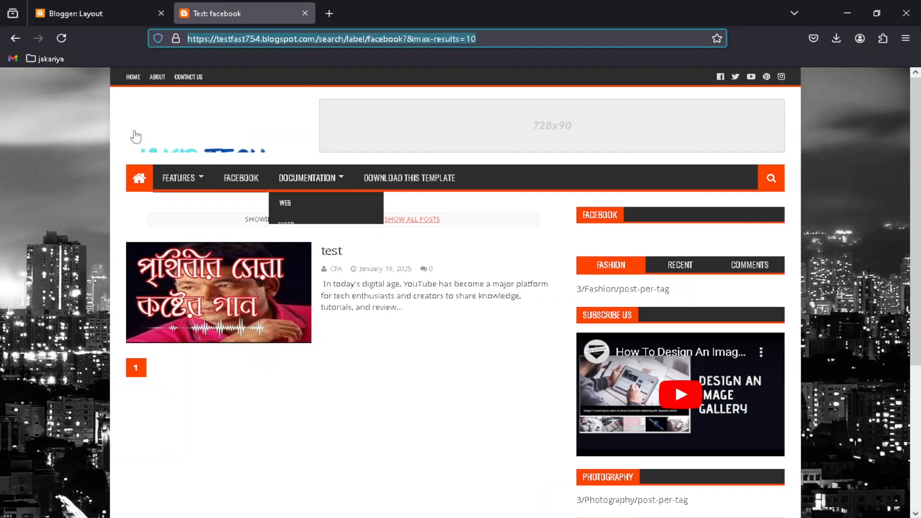
left_click(60, 38)
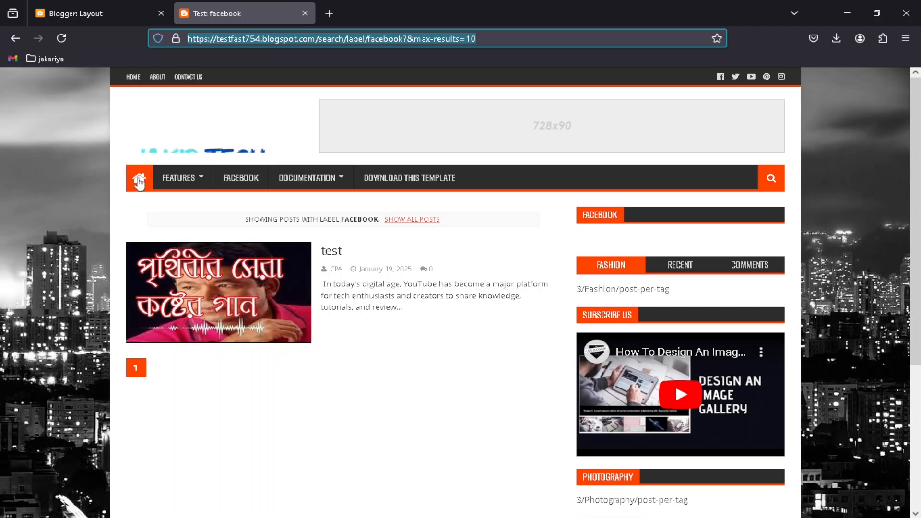
left_click(139, 179)
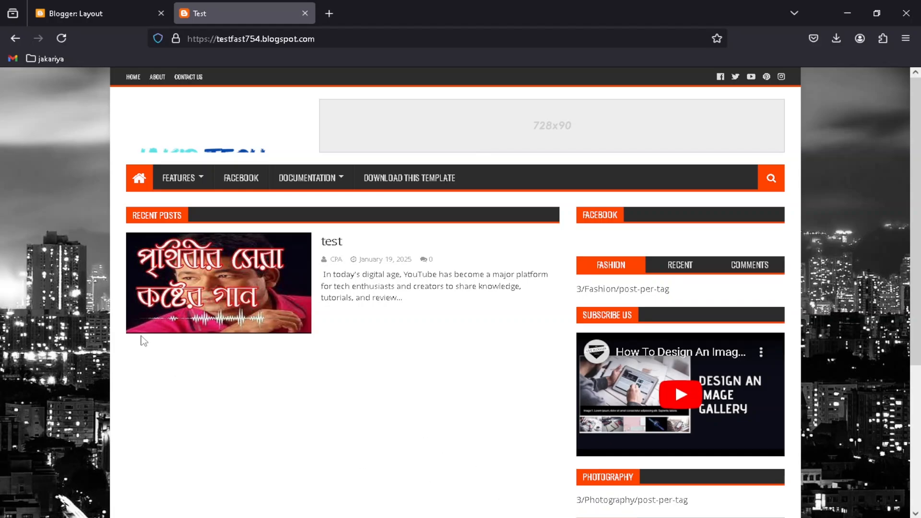
left_click(242, 178)
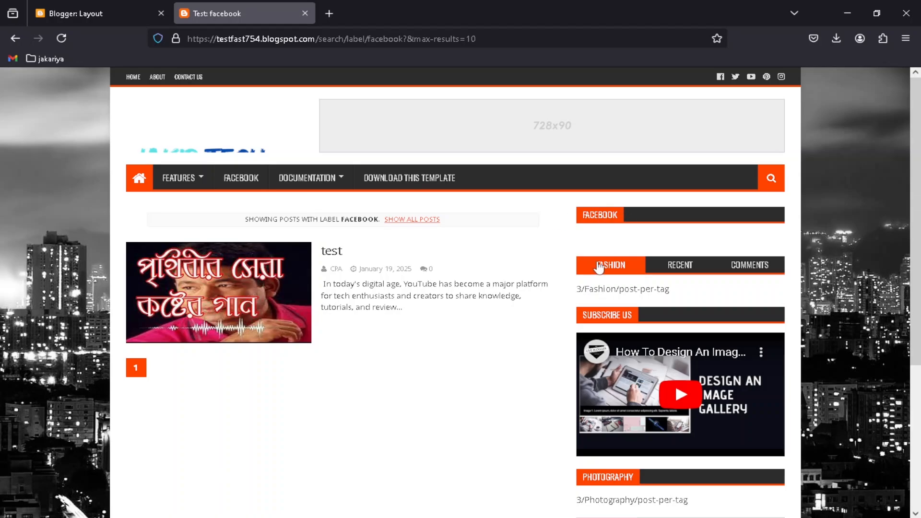
View the HTML content of the Facebook gadget in Sidebar Right (a) of the Blogger layout and close it without changes
left_click(102, 15)
scroll(464, 357, "down", 2)
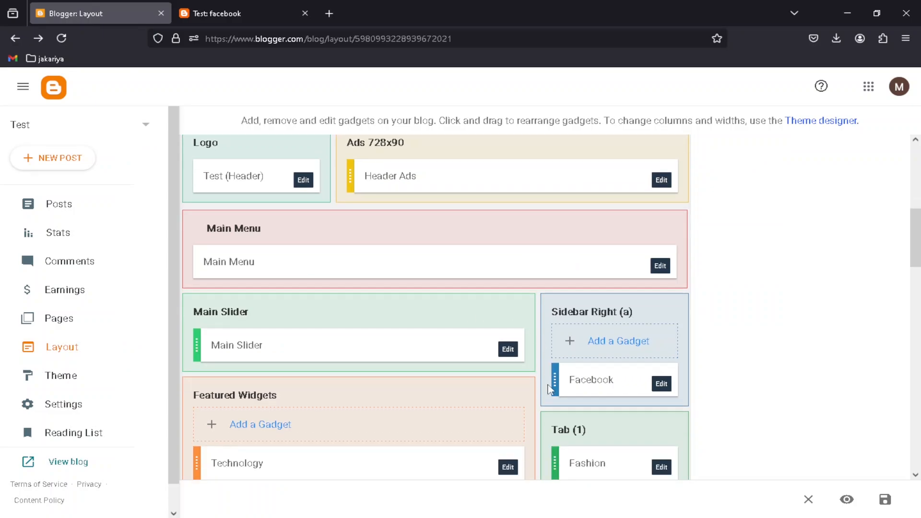
scroll(509, 355, "down", 3)
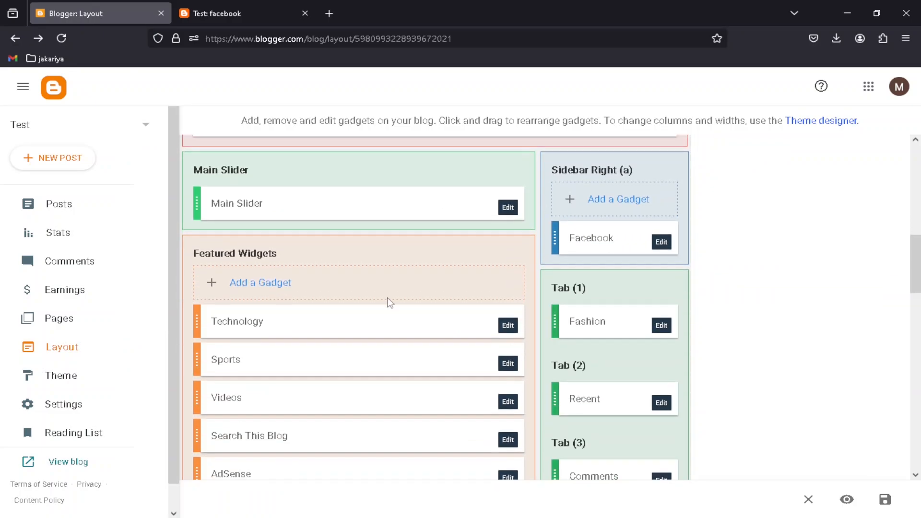
left_click(660, 248)
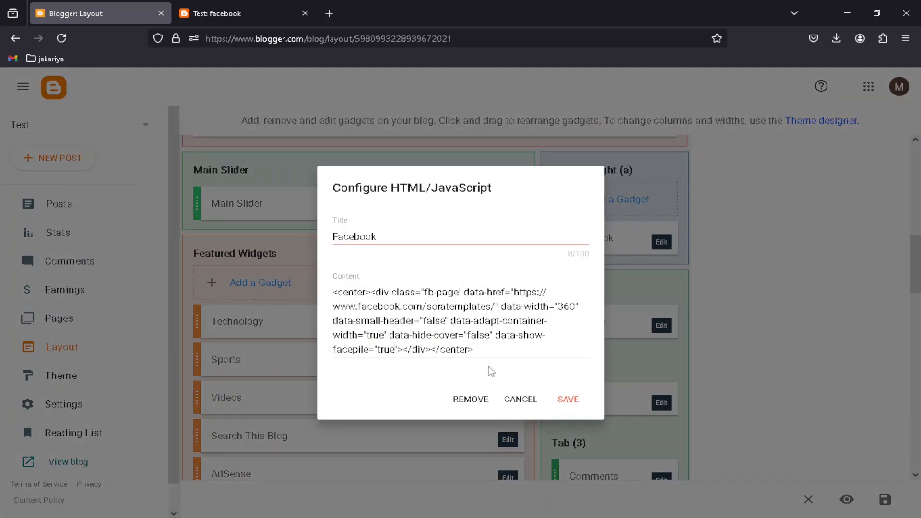
left_click(513, 404)
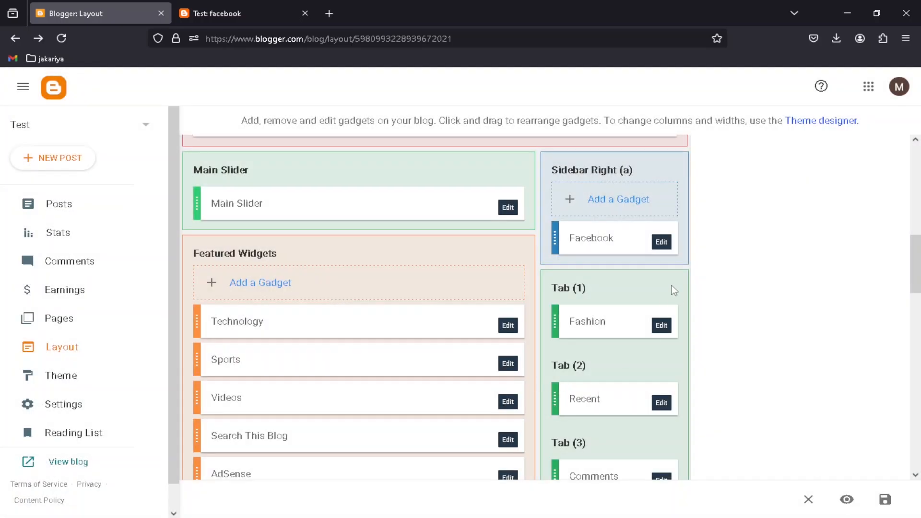
Switch to the Jakir Tech Official site in Chrome and examine its Follow Facebook Page sidebar widget as an example
left_click(239, 19)
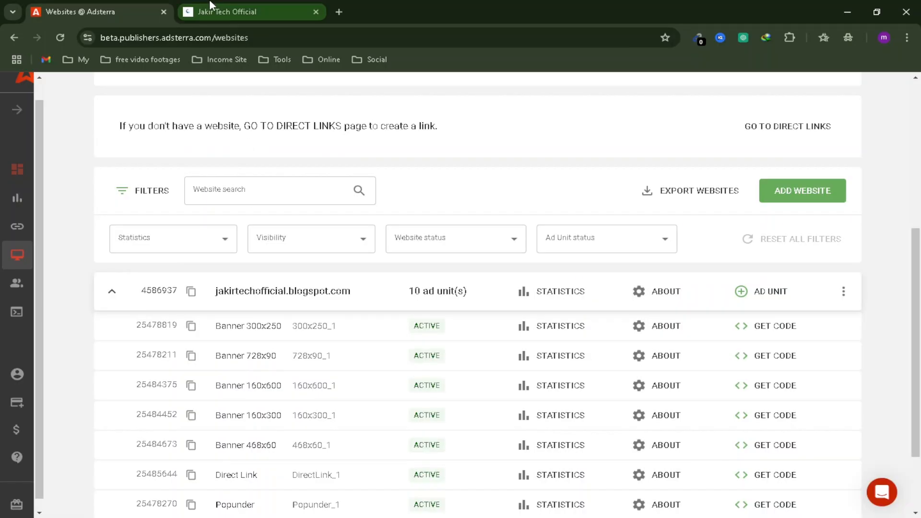
left_click(215, 10)
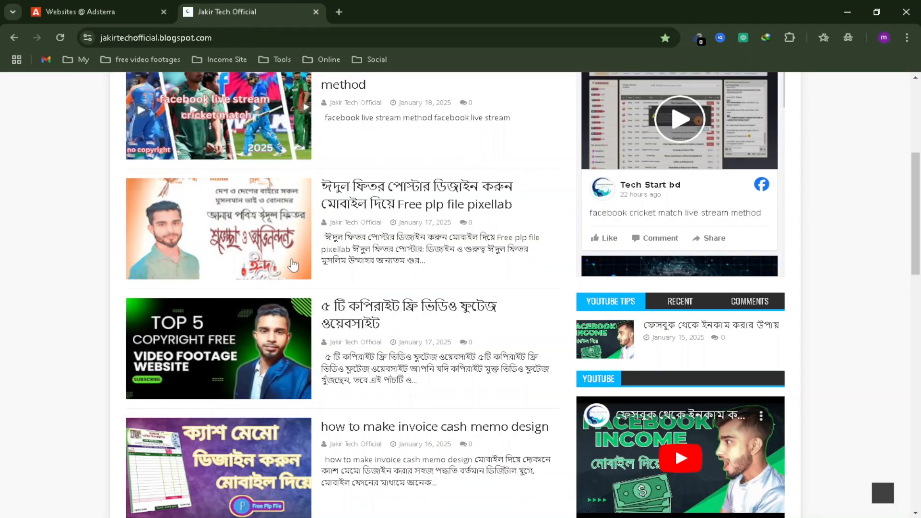
scroll(422, 350, "up", 5)
scroll(676, 311, "down", 5)
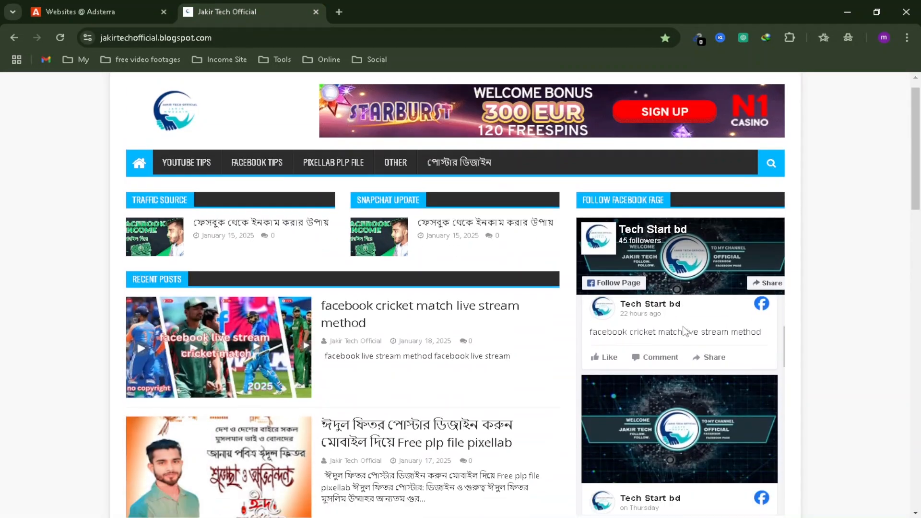
scroll(677, 331, "down", 10)
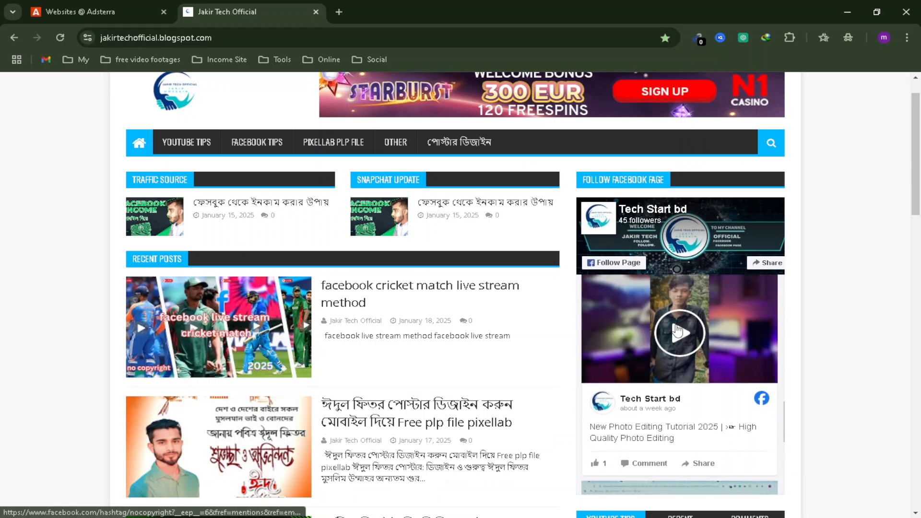
scroll(678, 364, "up", 5)
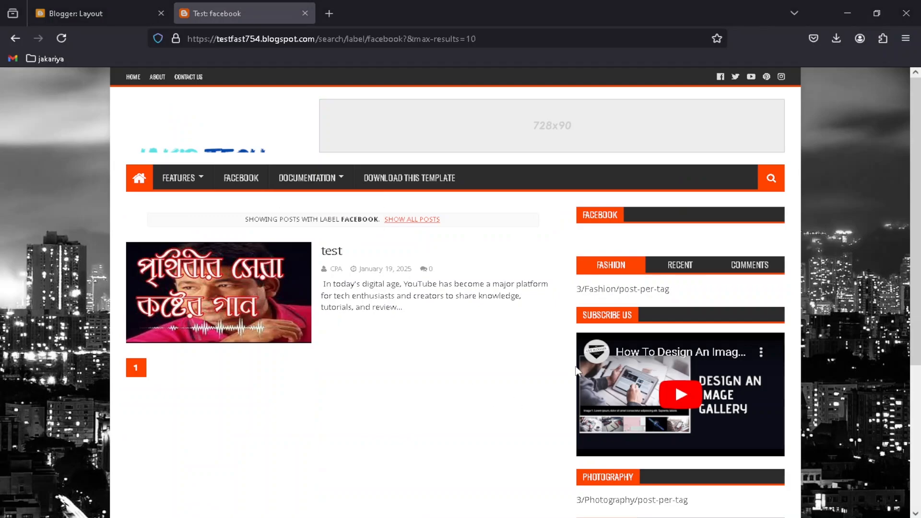
right_click(320, 517)
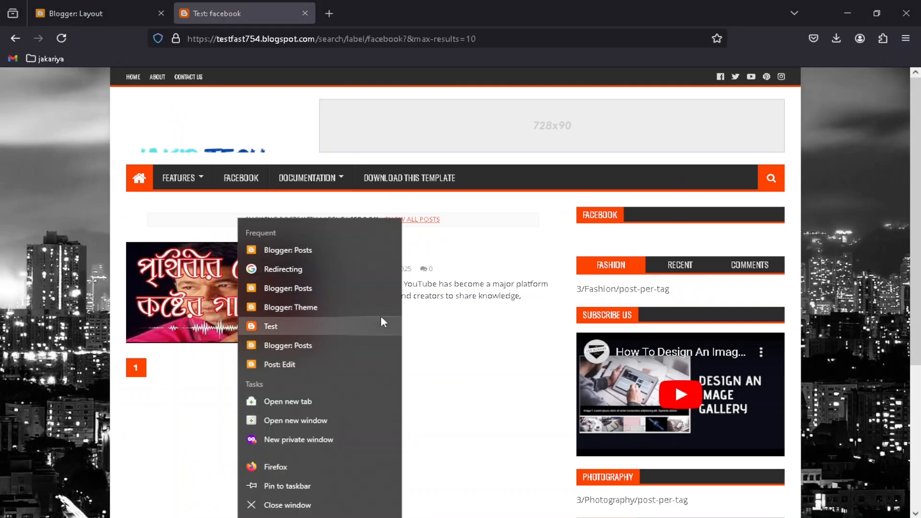
left_click(499, 404)
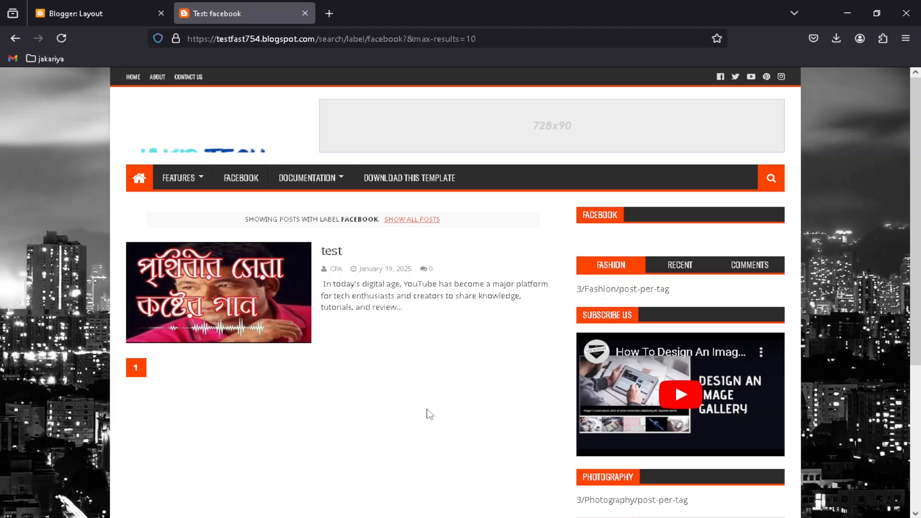
Switch to the Adsterra websites page in Chrome and copy the Banner 728x90 ad code for jakirtechofficial.blogspot.com
scroll(427, 413, "down", 3)
scroll(429, 417, "up", 3)
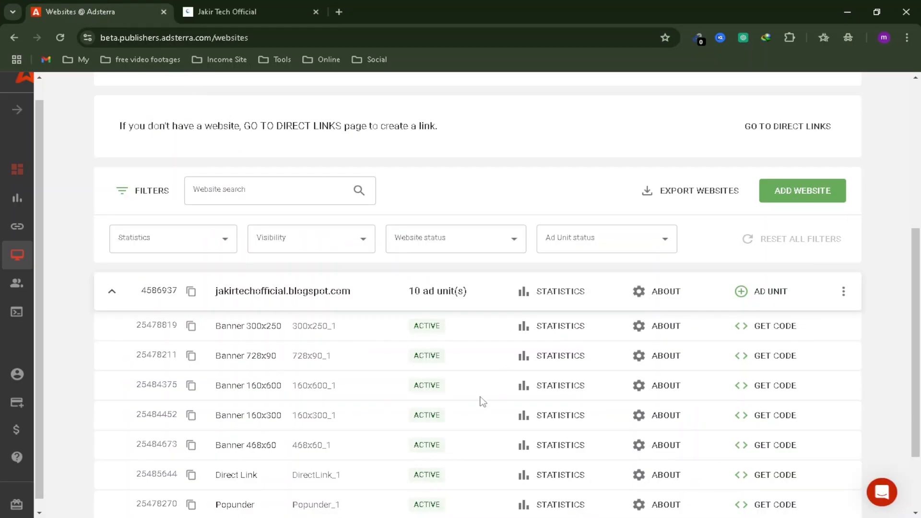
scroll(314, 389, "up", 2)
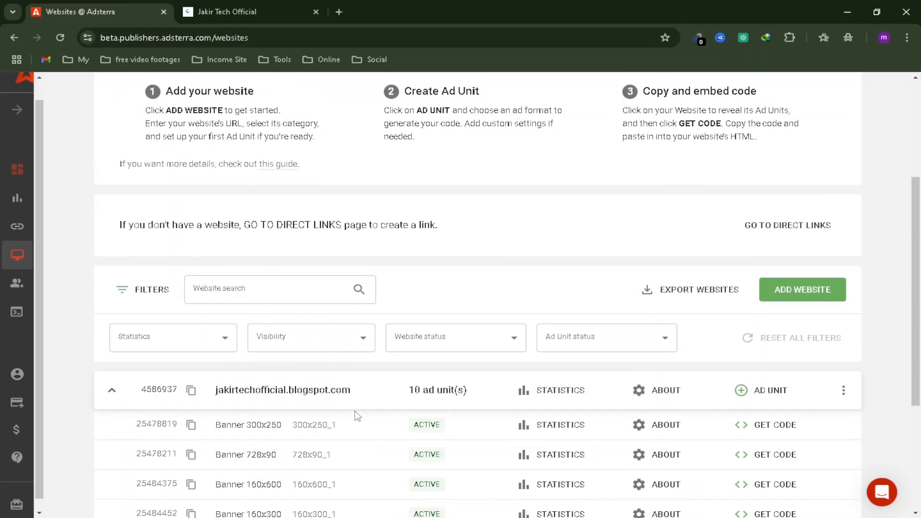
scroll(458, 398, "down", 3)
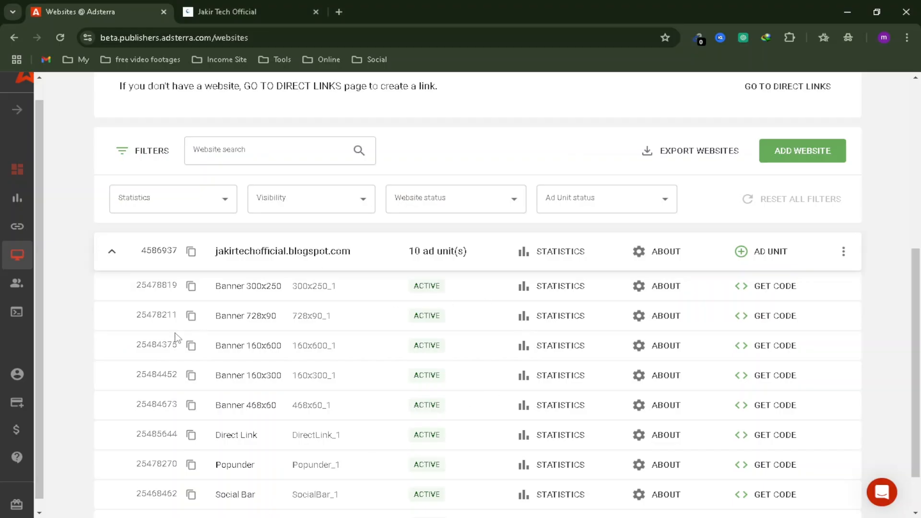
scroll(245, 383, "down", 2)
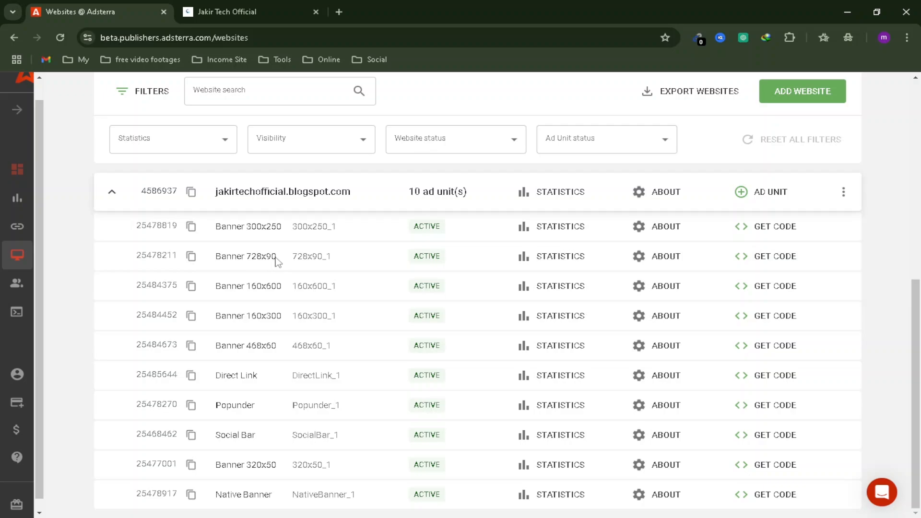
left_click(761, 256)
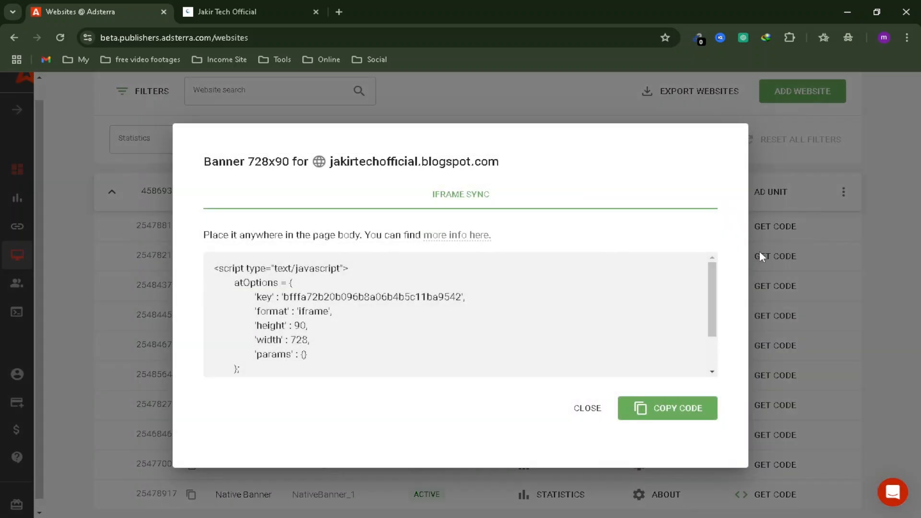
left_click(640, 407)
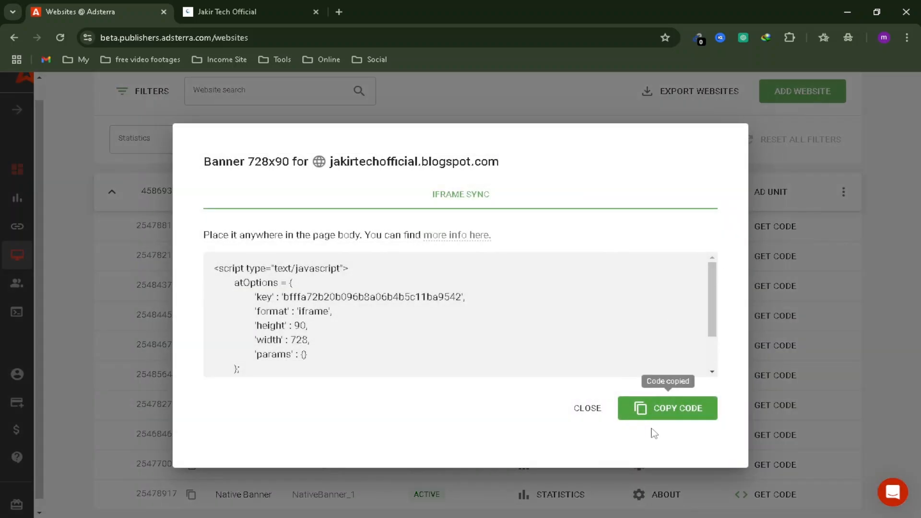
Return to the Blogger layout in Firefox, replace the Header Ads gadget's content with the copied 728x90 ad code, and save the gadget and the layout
left_click(312, 517)
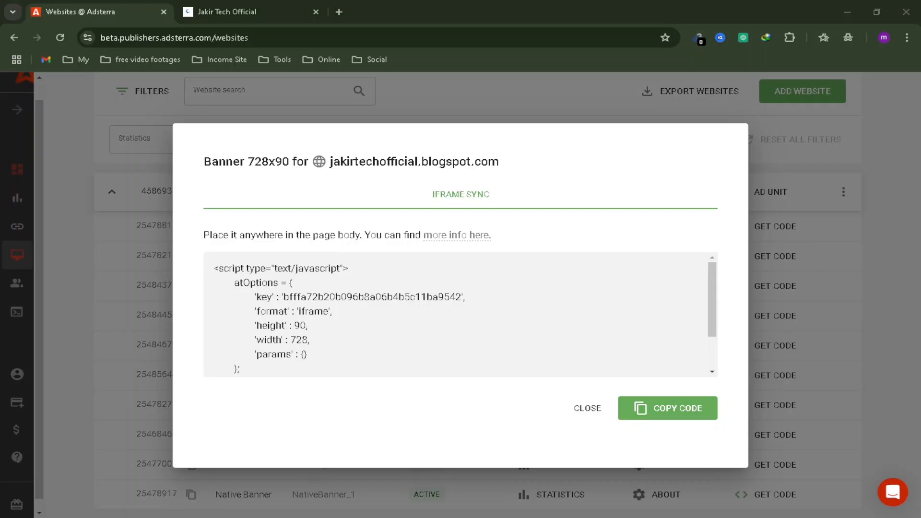
left_click(100, 7)
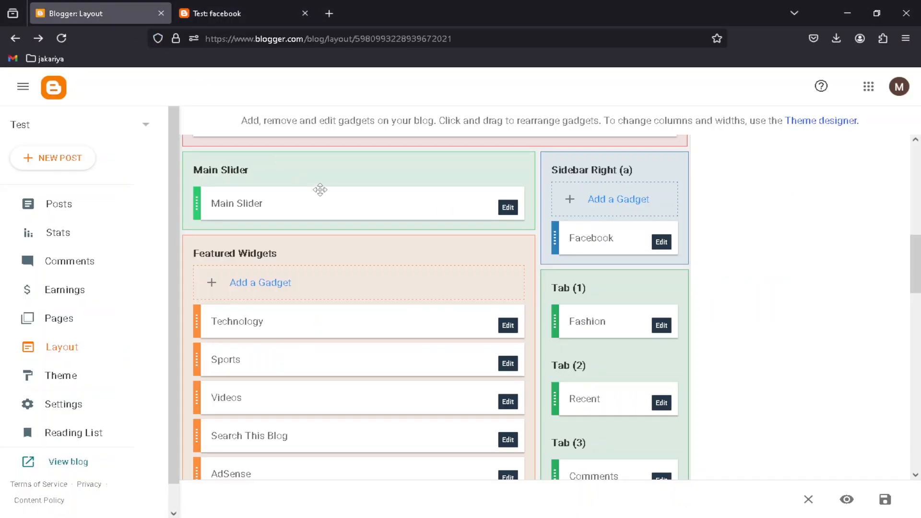
scroll(321, 191, "up", 5)
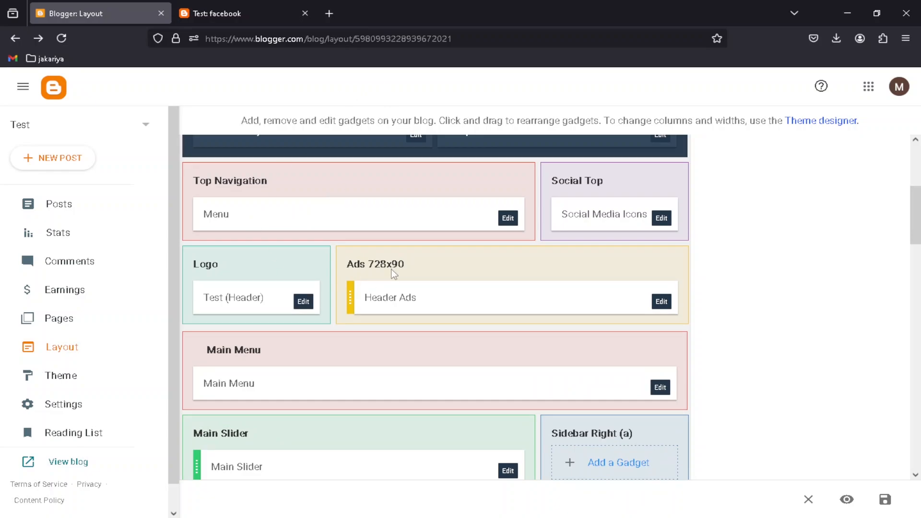
left_click(662, 302)
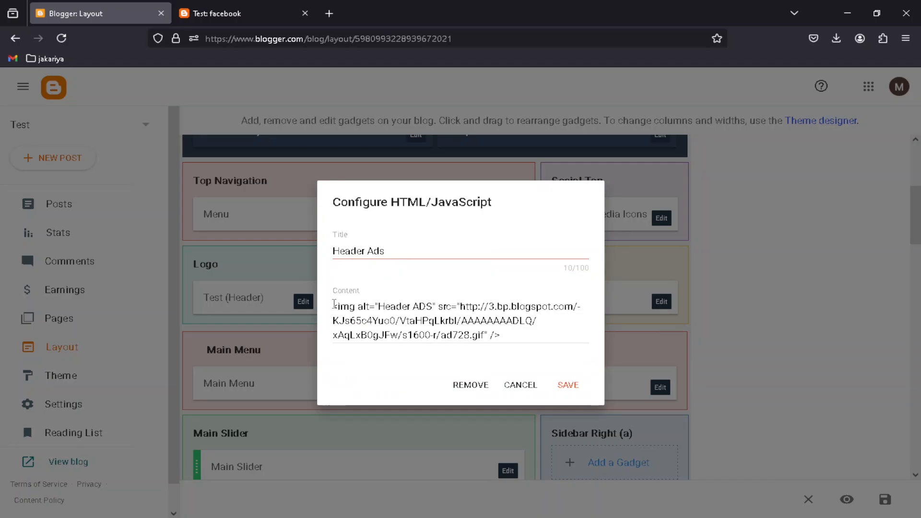
left_click_drag(334, 304, 562, 352)
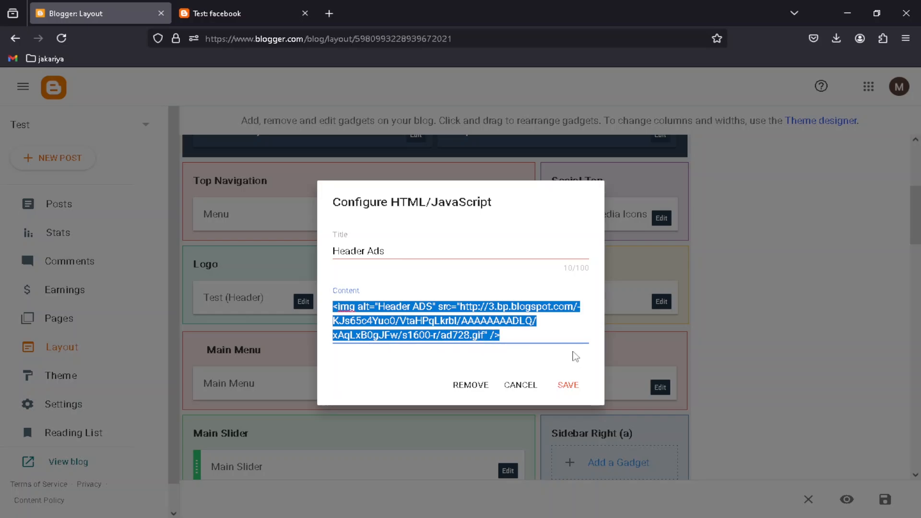
key("ctrl+v")
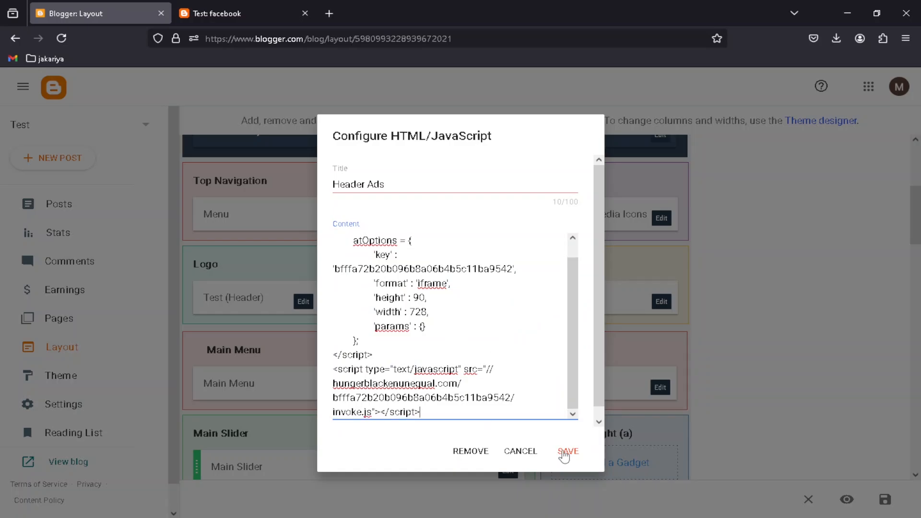
left_click(562, 451)
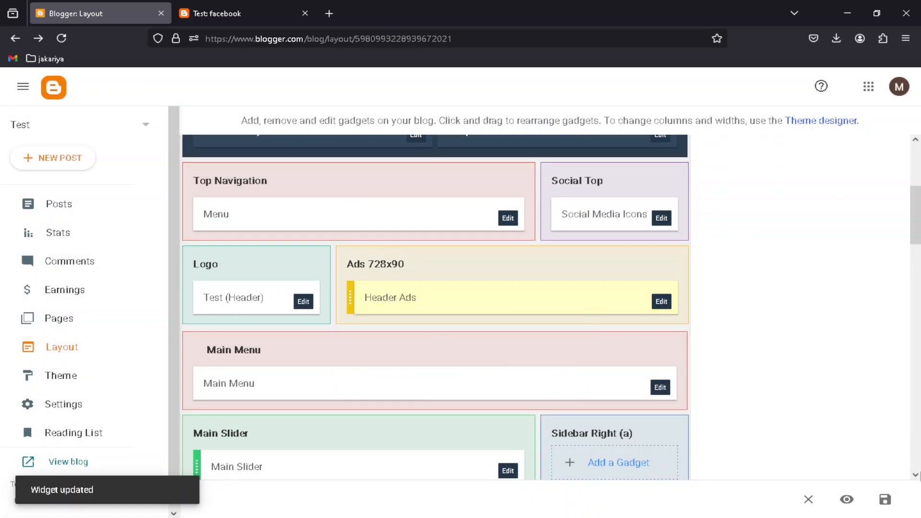
left_click(885, 503)
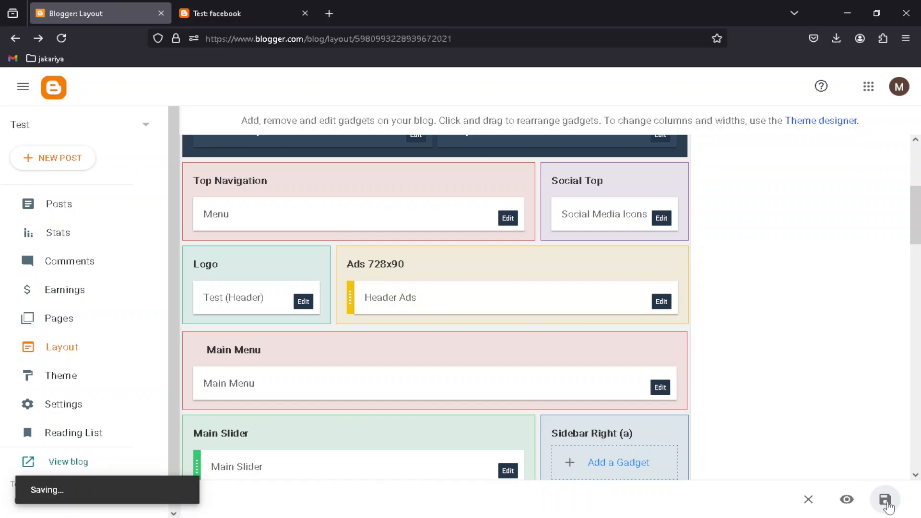
Reload the live test blog twice, check the header ad banner and review the page down to its footer
left_click(220, 15)
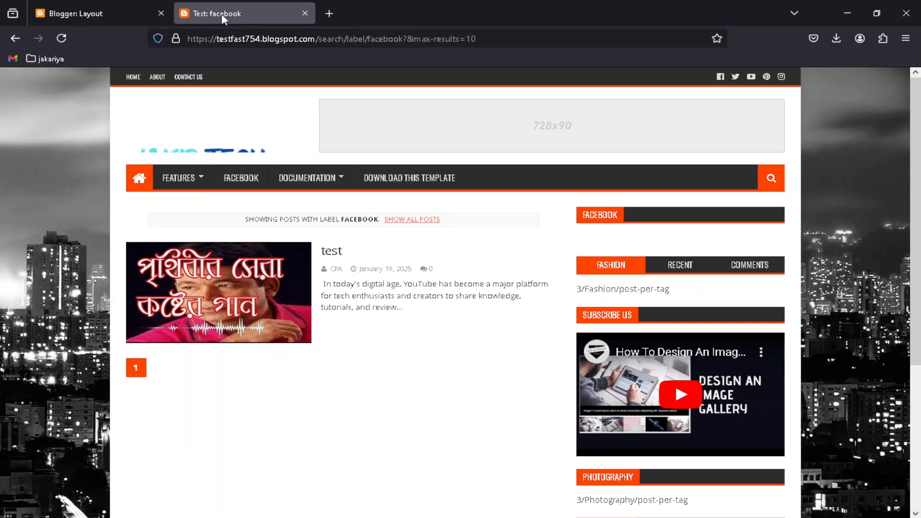
left_click(61, 39)
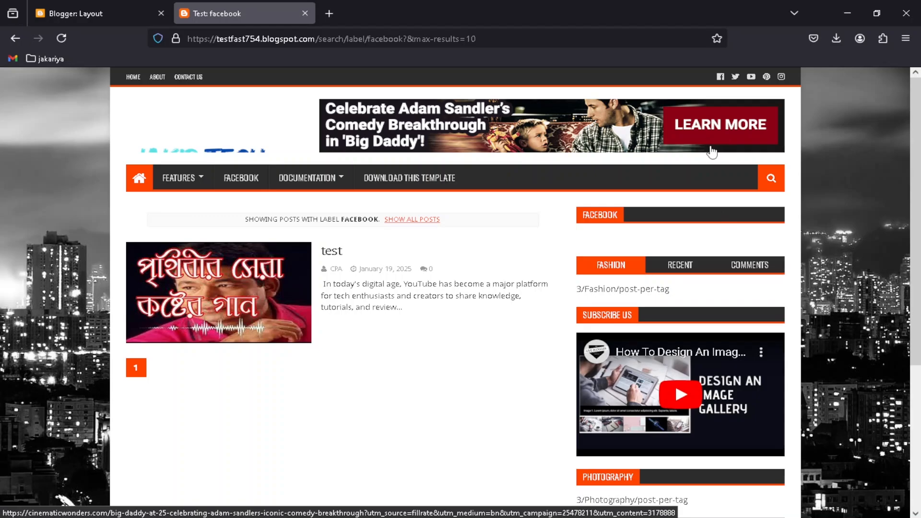
left_click(54, 39)
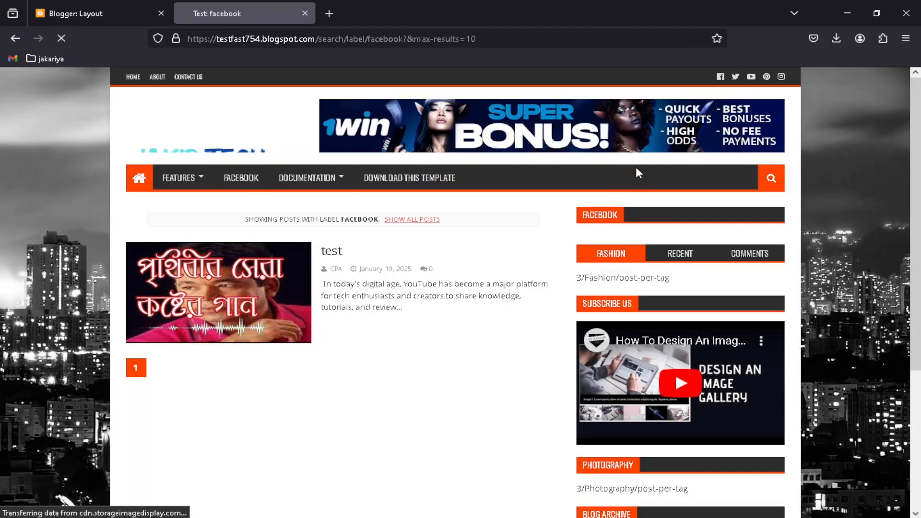
scroll(518, 283, "down", 2)
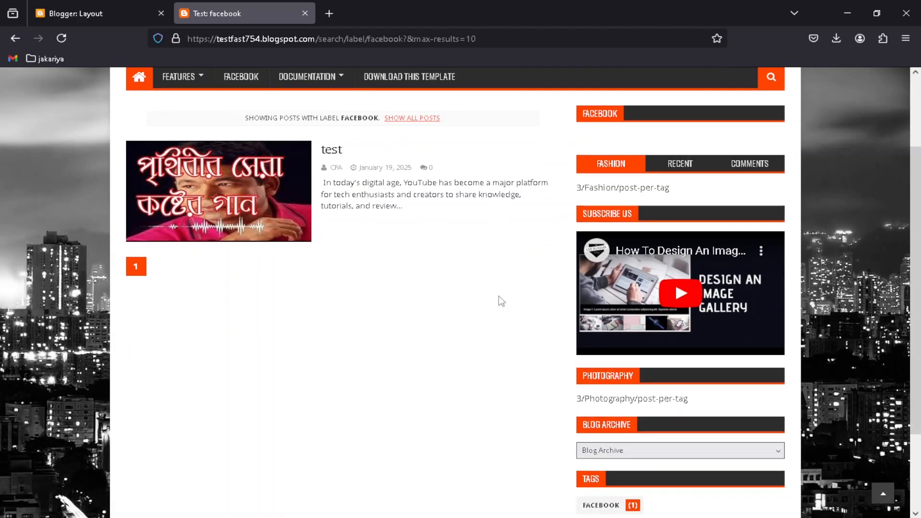
scroll(501, 301, "up", 2)
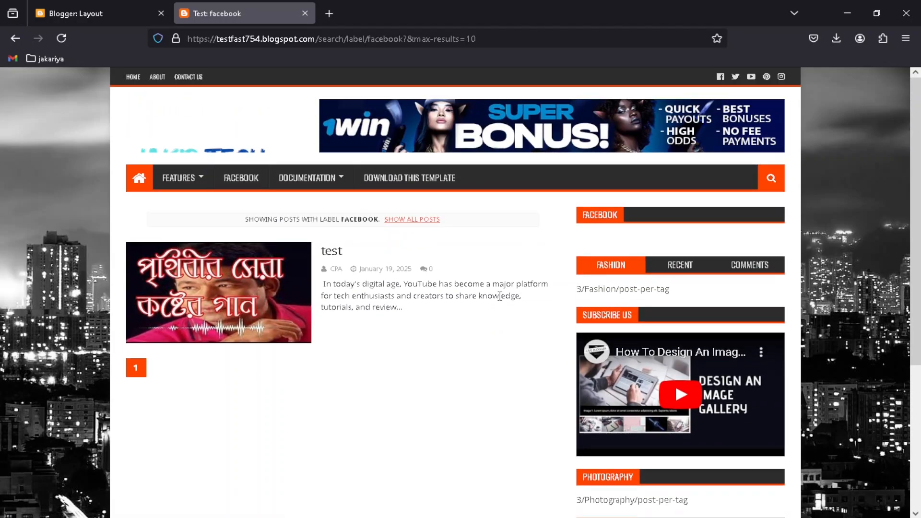
scroll(468, 419, "down", 2)
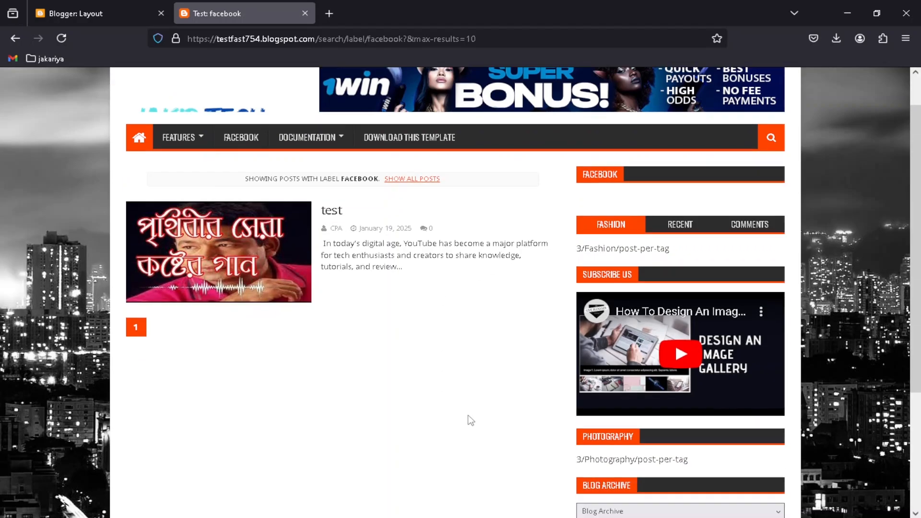
scroll(374, 426, "down", 2)
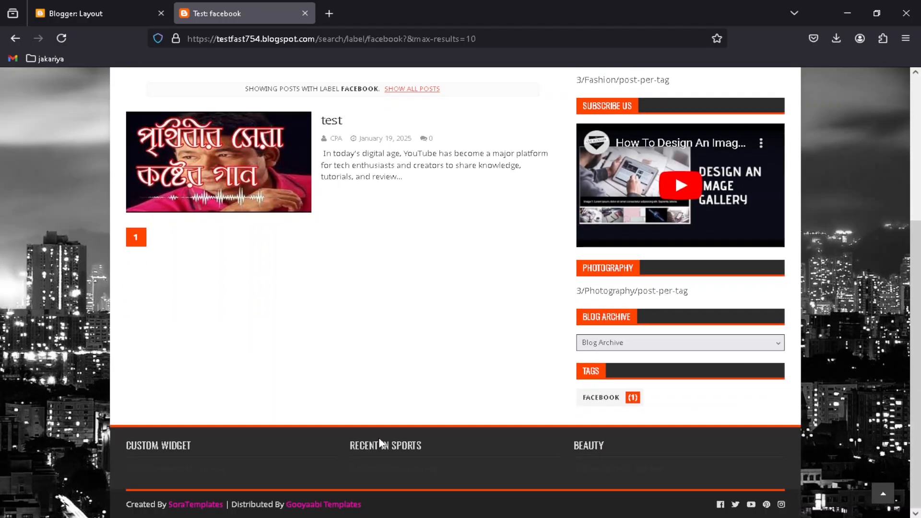
scroll(378, 440, "up", 4)
scroll(378, 440, "down", 4)
scroll(478, 411, "up", 5)
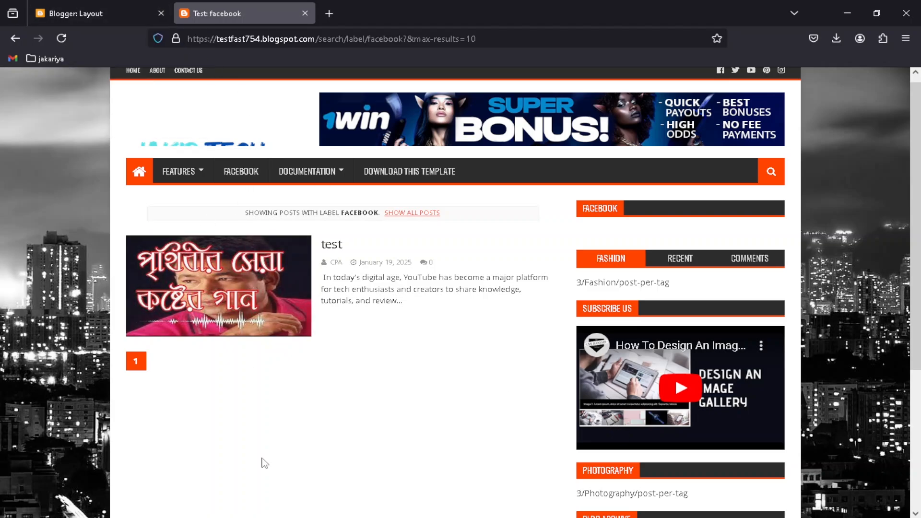
Close the Adsterra code dialog in Chrome, examine the Jakir Tech Official home page down to its footer, and compare it with the test blog in Firefox
left_click(225, 513)
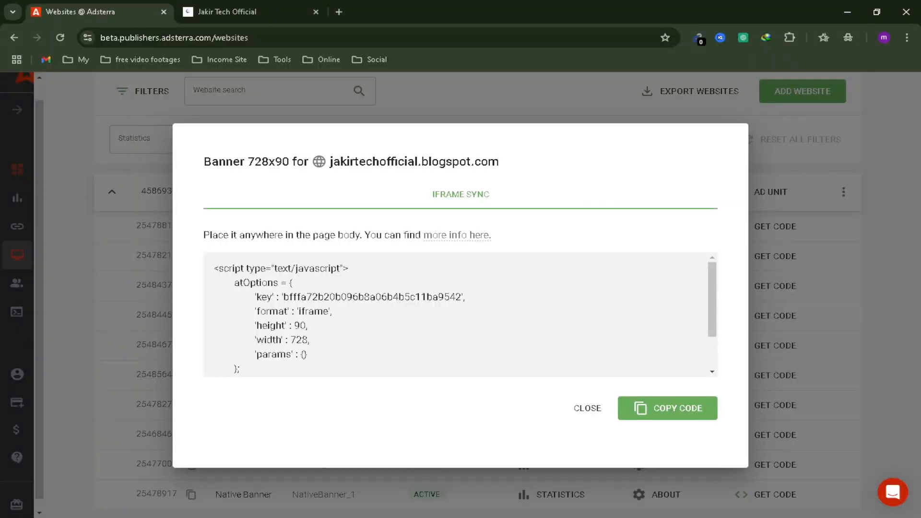
left_click(587, 408)
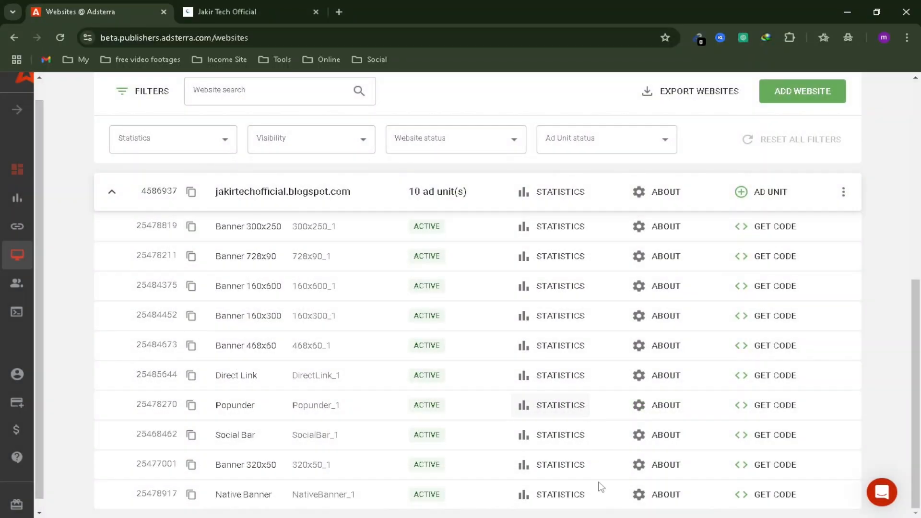
left_click(255, 4)
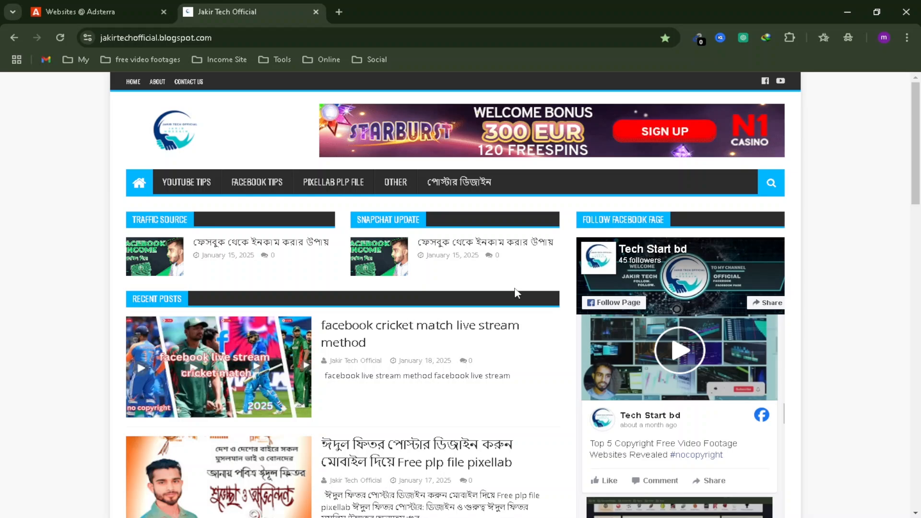
scroll(516, 293, "down", 4)
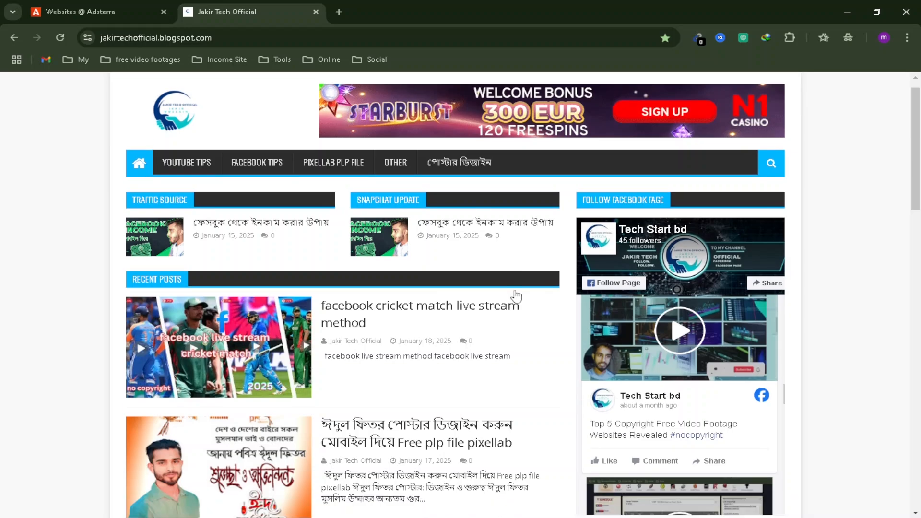
scroll(653, 136, "down", 5)
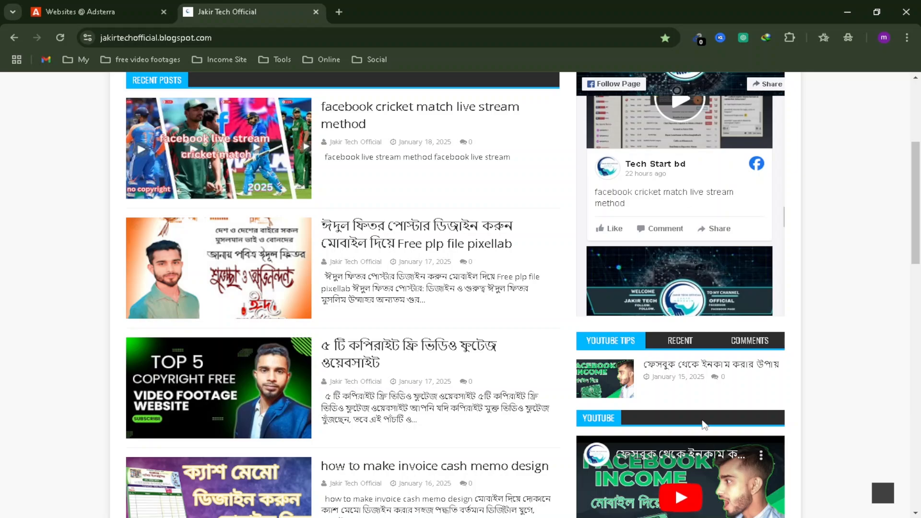
scroll(704, 424, "down", 3)
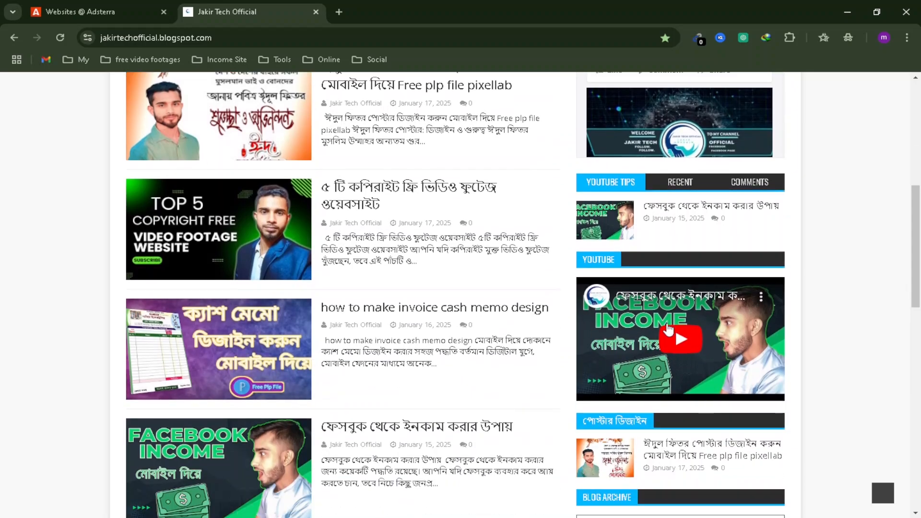
scroll(672, 338, "down", 4)
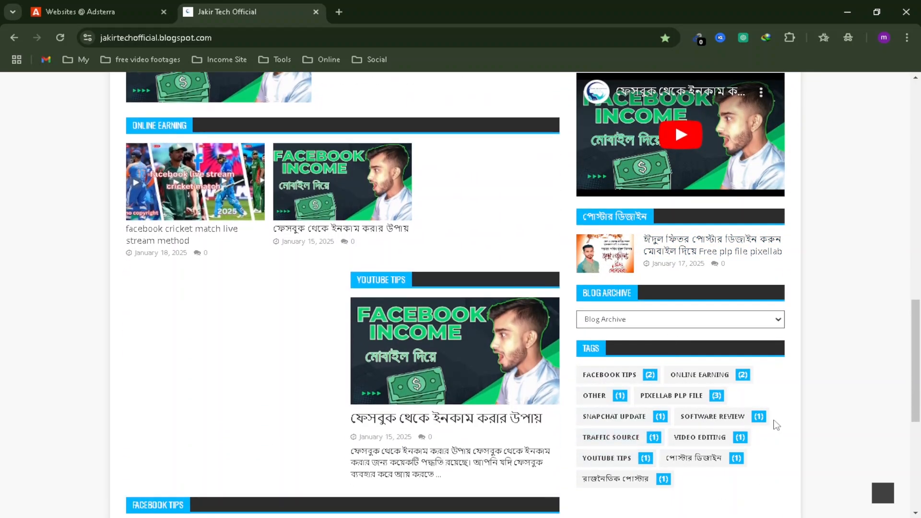
scroll(557, 434, "down", 3)
scroll(440, 420, "down", 3)
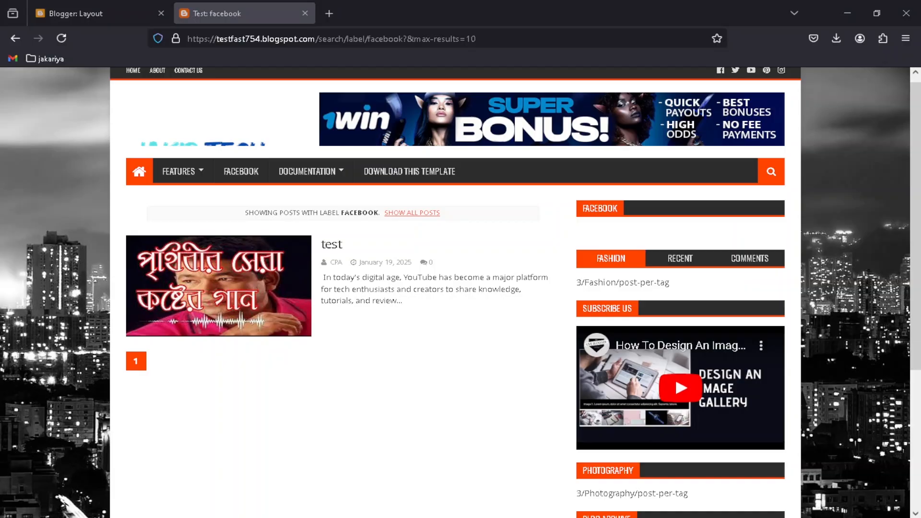
scroll(360, 427, "down", 3)
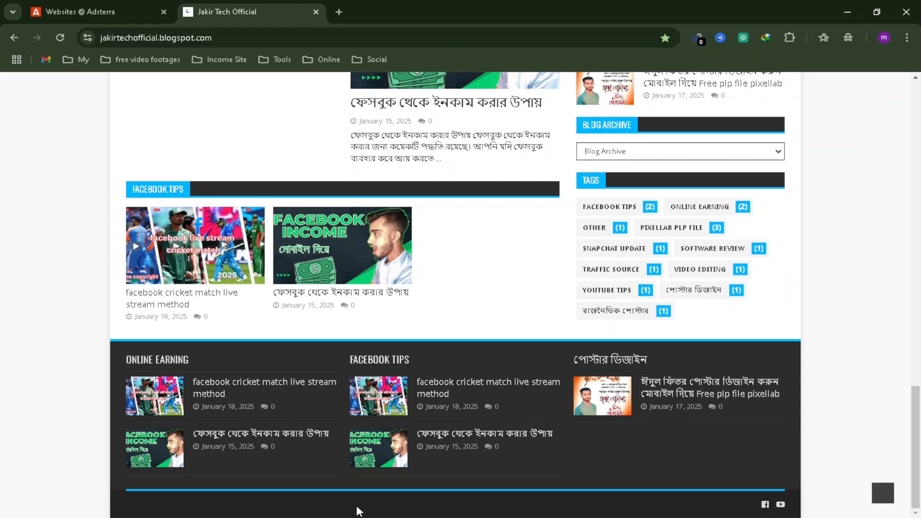
scroll(359, 508, "up", 1)
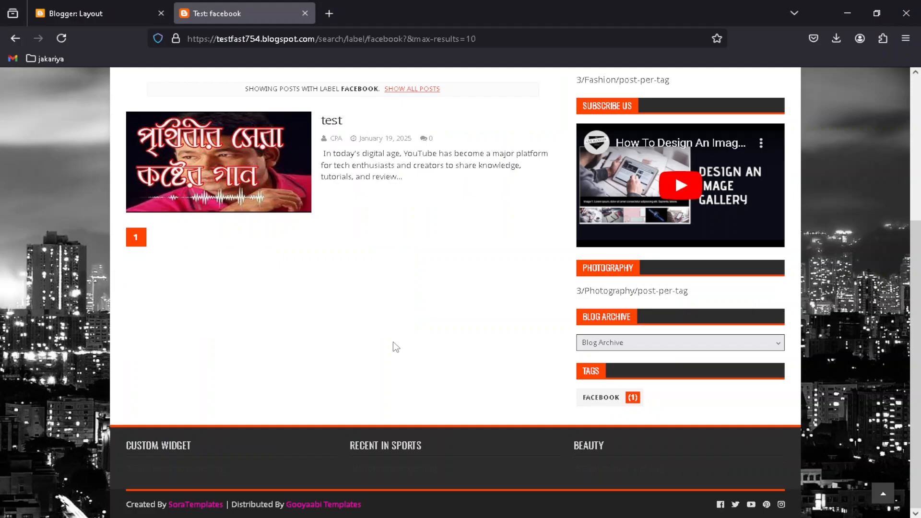
scroll(396, 344, "up", 2)
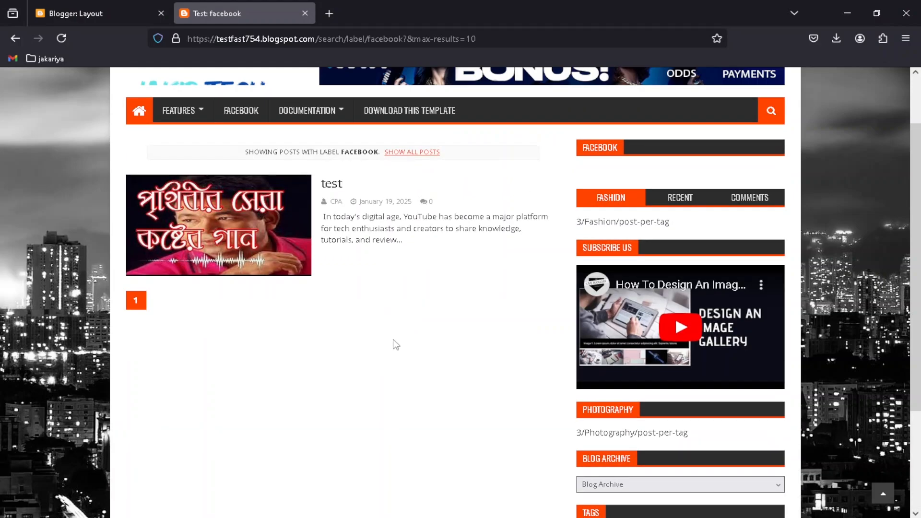
scroll(396, 344, "up", 2)
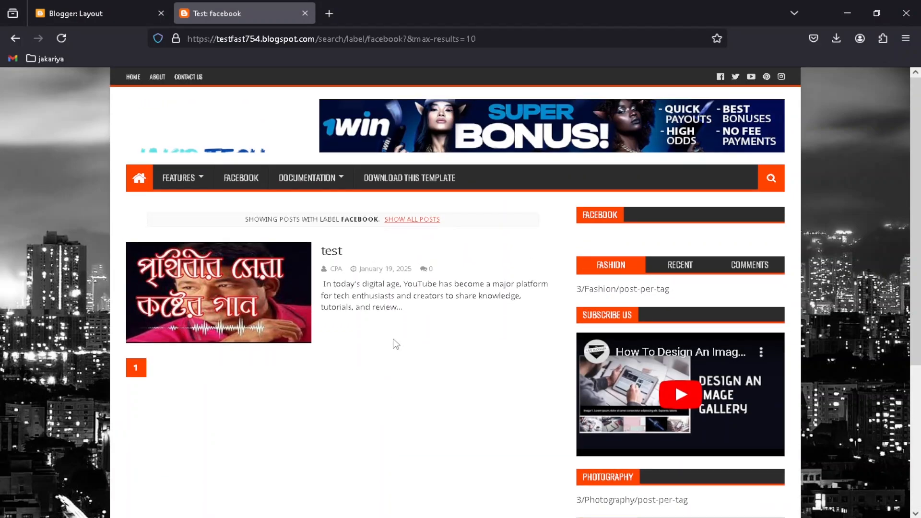